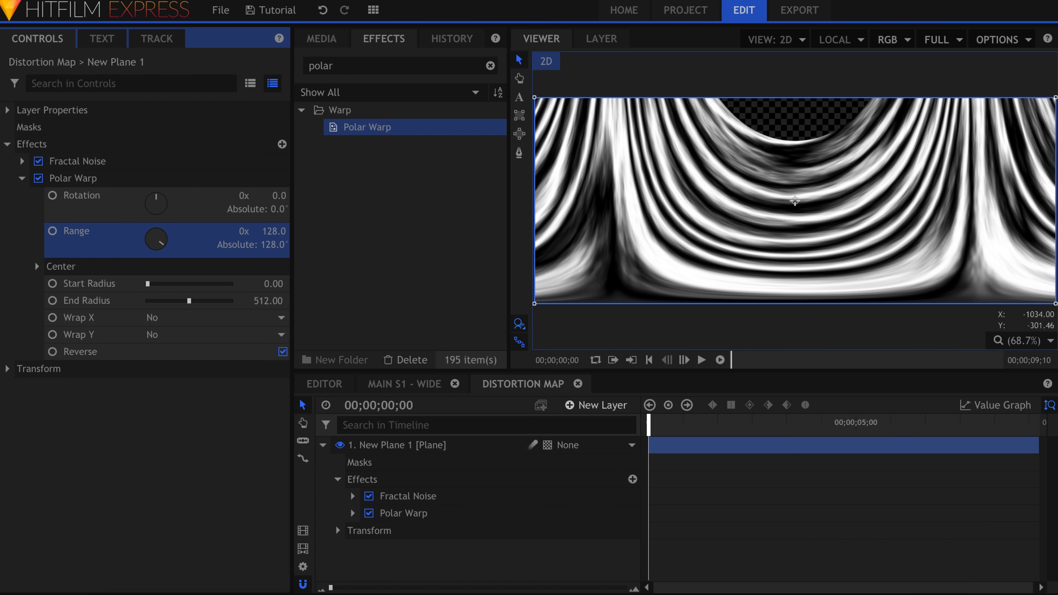
- Set the Polar Warp effect's rotation to -22.0, range to 76.0 and end radius to 381.00
left_click_drag(276, 196, 268, 196)
left_click_drag(277, 231, 270, 231)
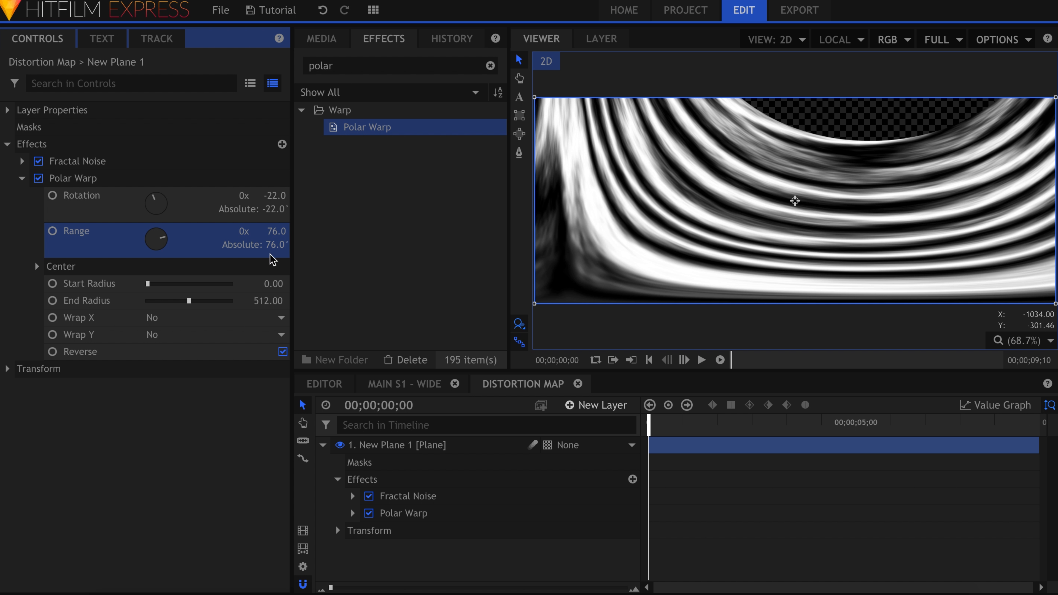
left_click_drag(269, 300, 214, 301)
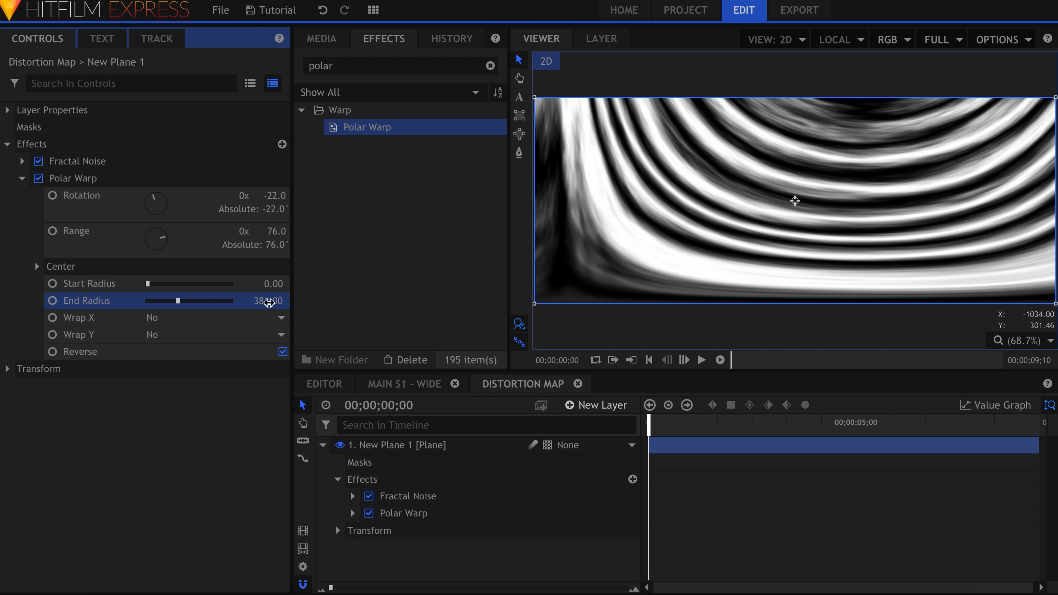
left_click(258, 404)
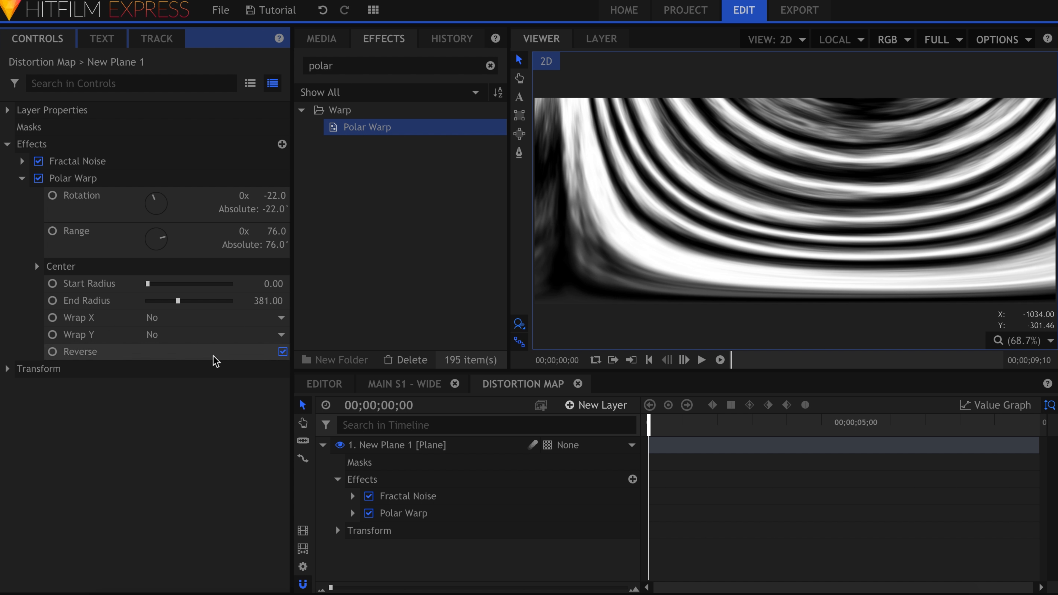
- Animate the Fractal Noise position with keyframes, starting at 0.0, 0.0 and increasing the vertical value at 00;00;09;09
left_click(22, 178)
left_click(22, 162)
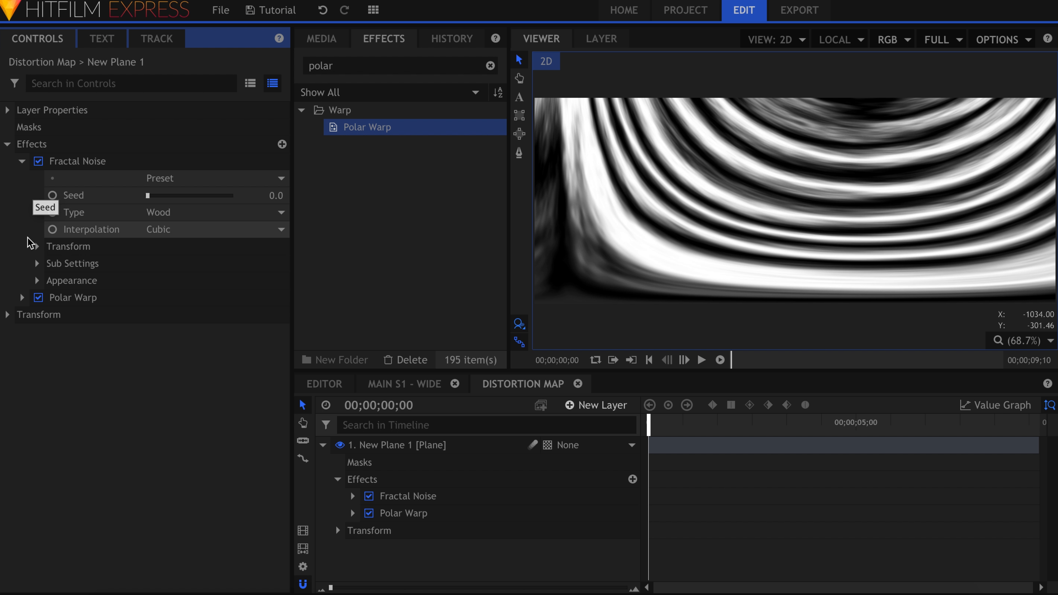
left_click(36, 247)
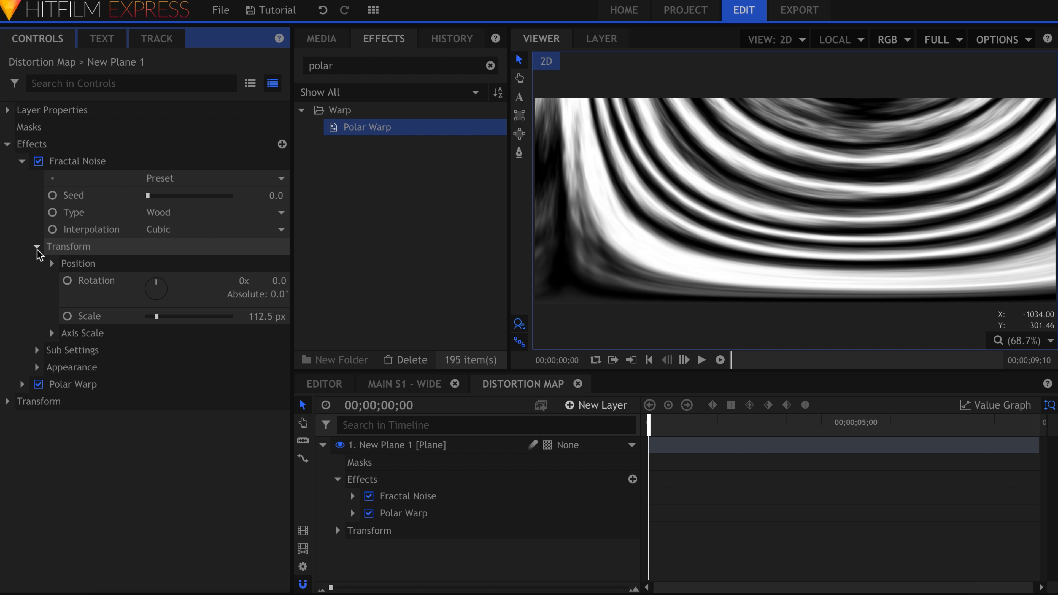
left_click(51, 263)
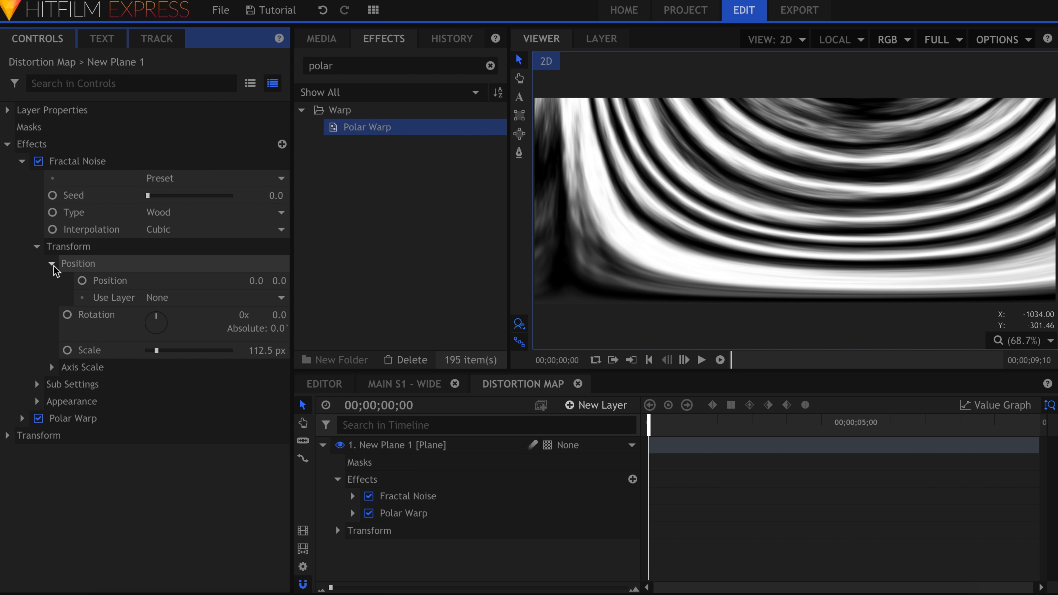
left_click(82, 280)
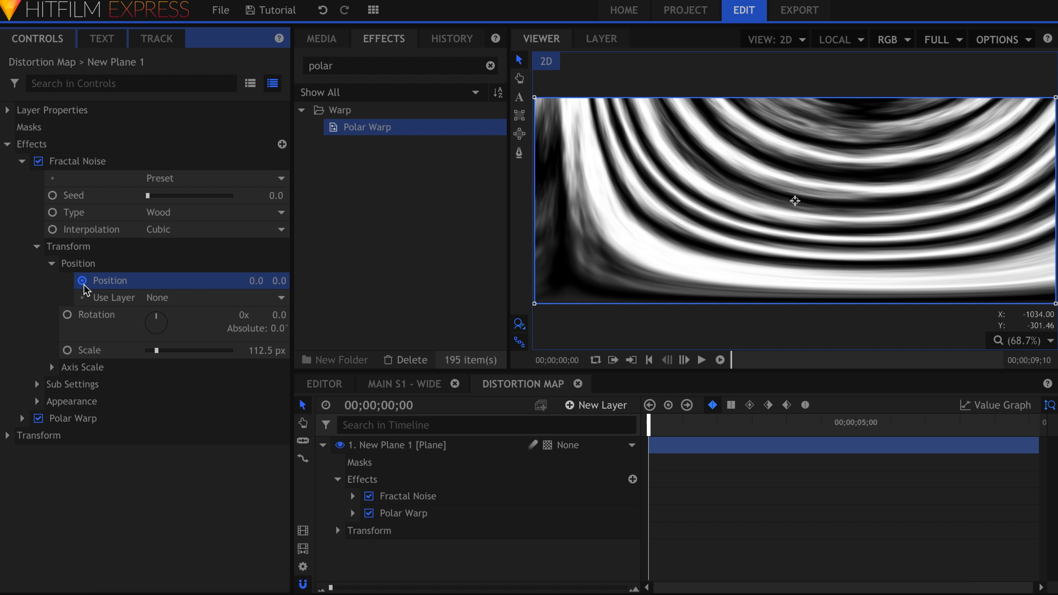
left_click_drag(650, 419, 1051, 430)
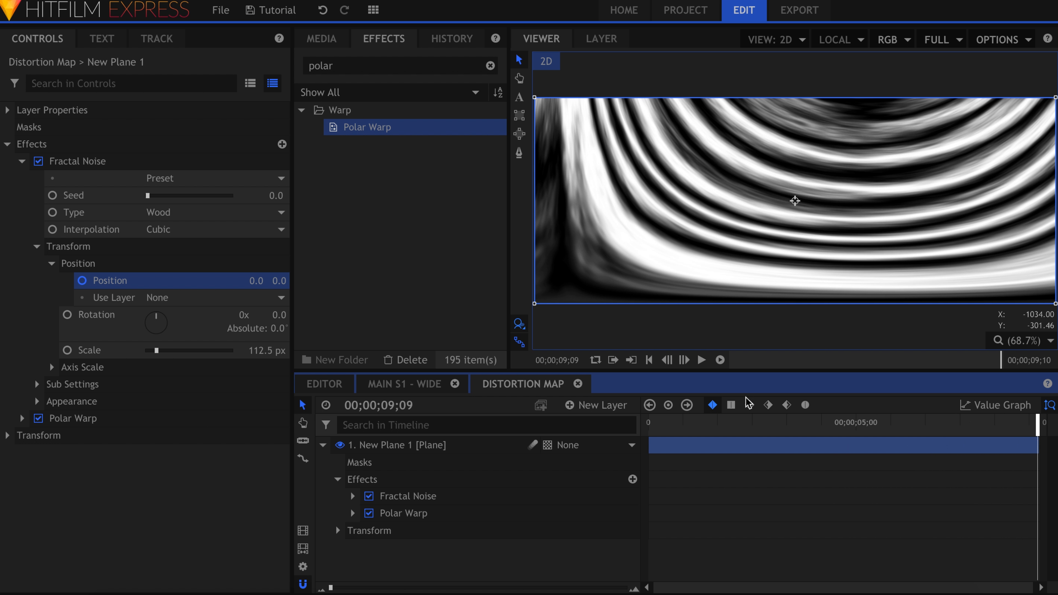
left_click_drag(279, 281, 308, 281)
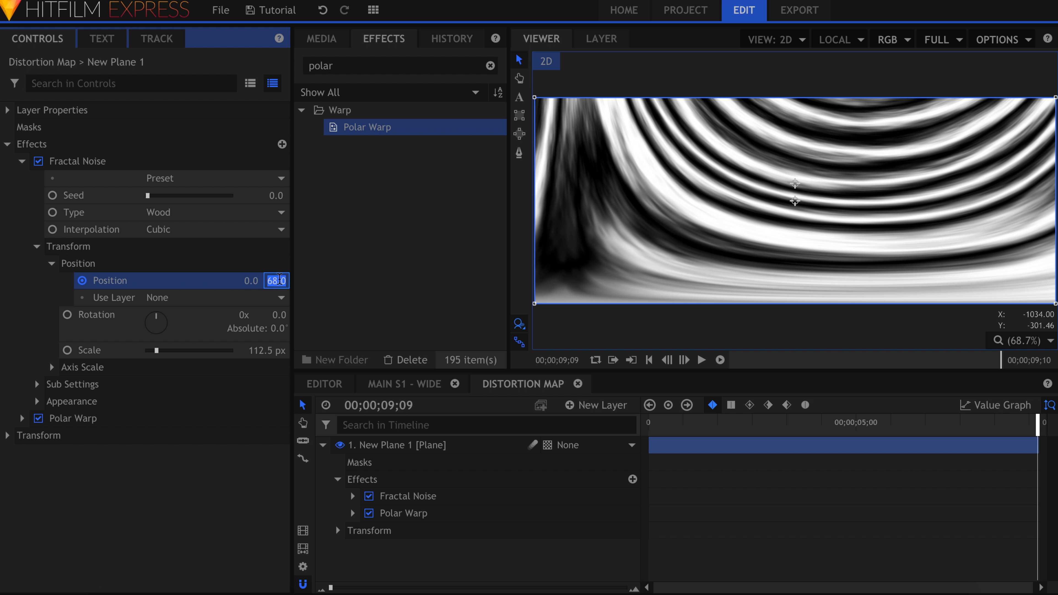
key("Return")
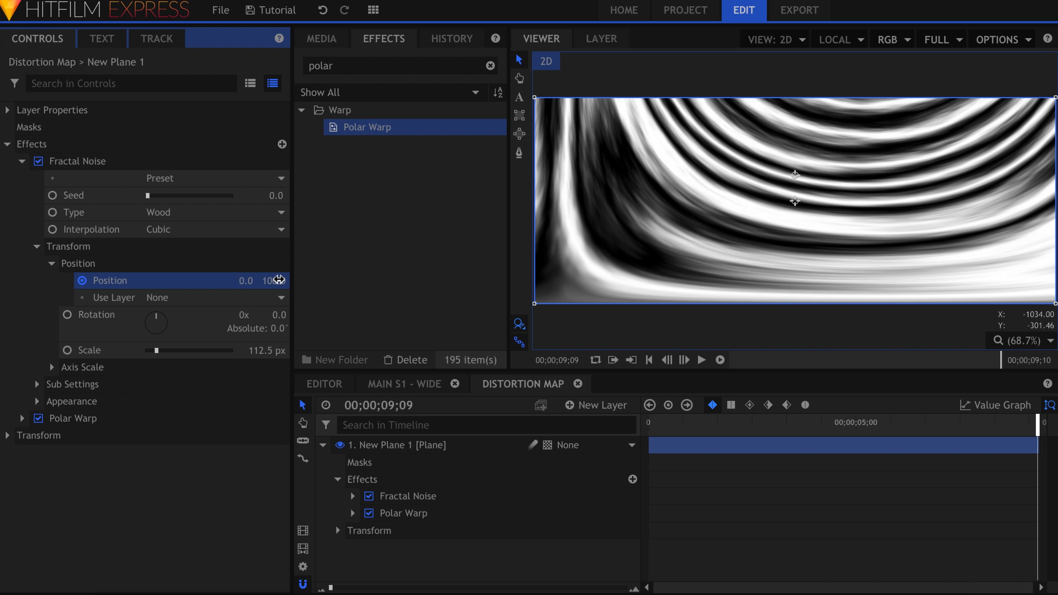
- Play the Distortion Map animation from the start, then return the playhead to the first frame
left_click(649, 362)
key("space")
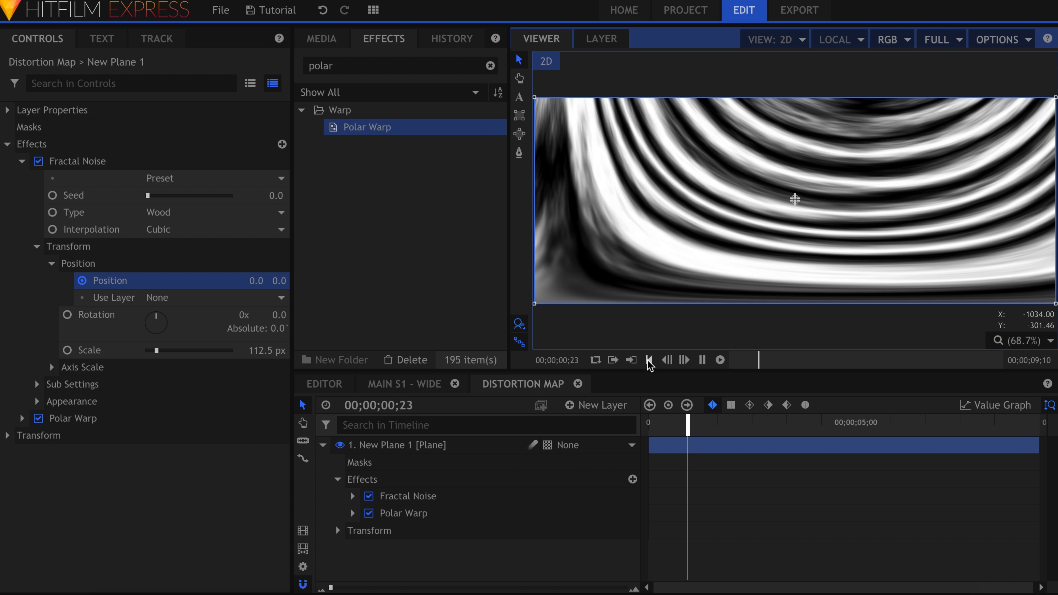
key("space")
left_click(649, 361)
- Rename the New Plane 1 layer as Wood
left_click(454, 449)
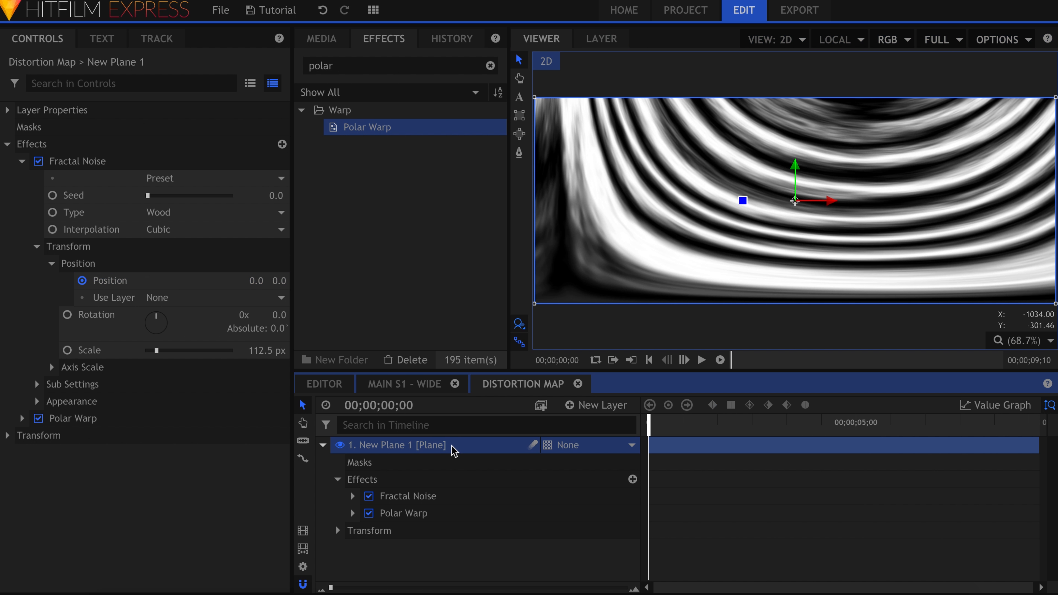
left_click(454, 449)
type("Wood")
key("Return")
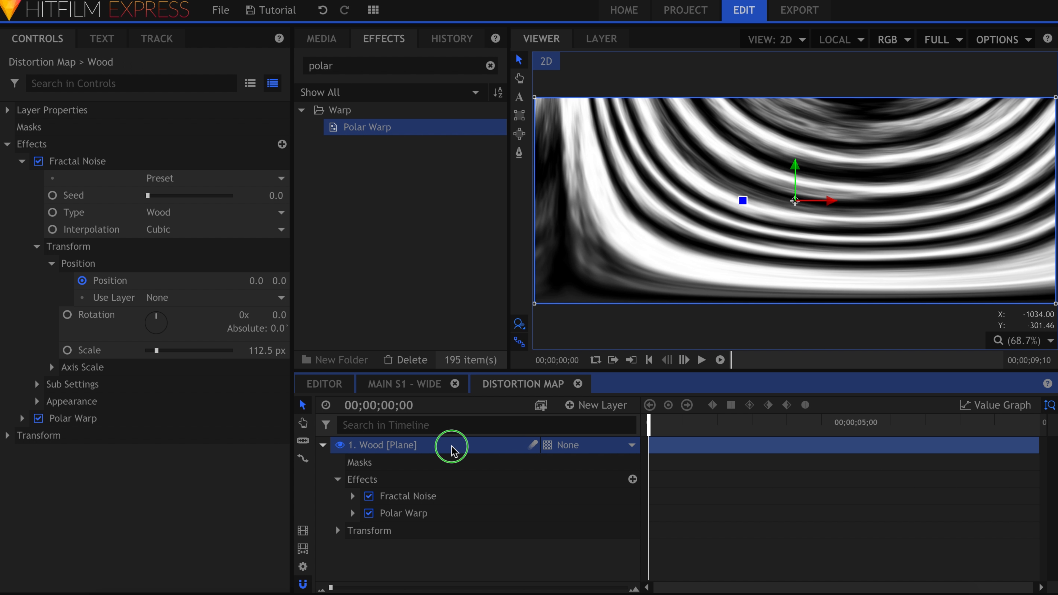
- Duplicate the Wood layer and rename the upper copy as Fluid
right_click(453, 449)
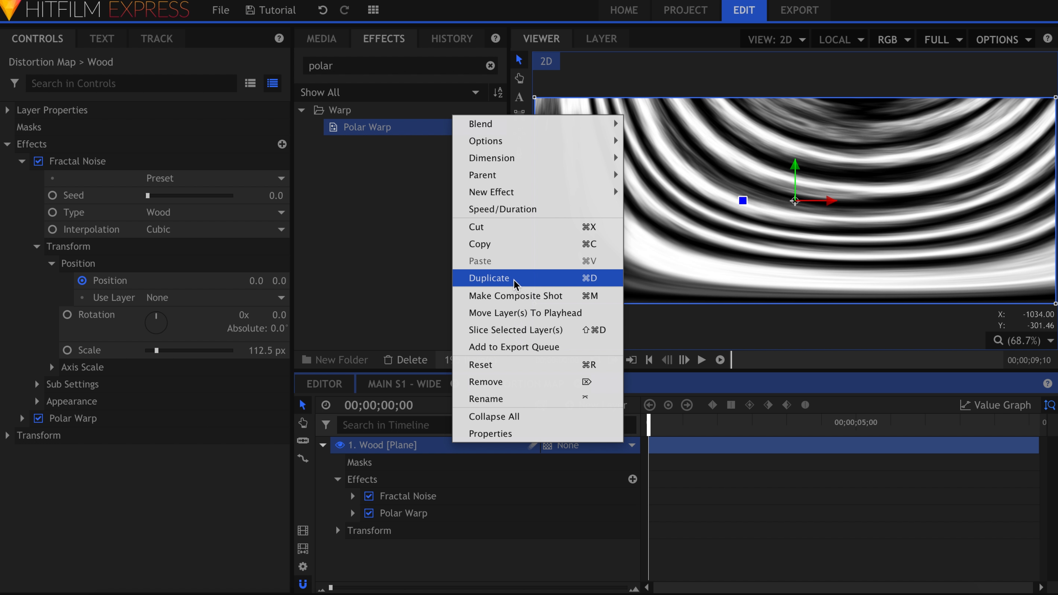
left_click(490, 279)
left_click(323, 445)
left_click(384, 445)
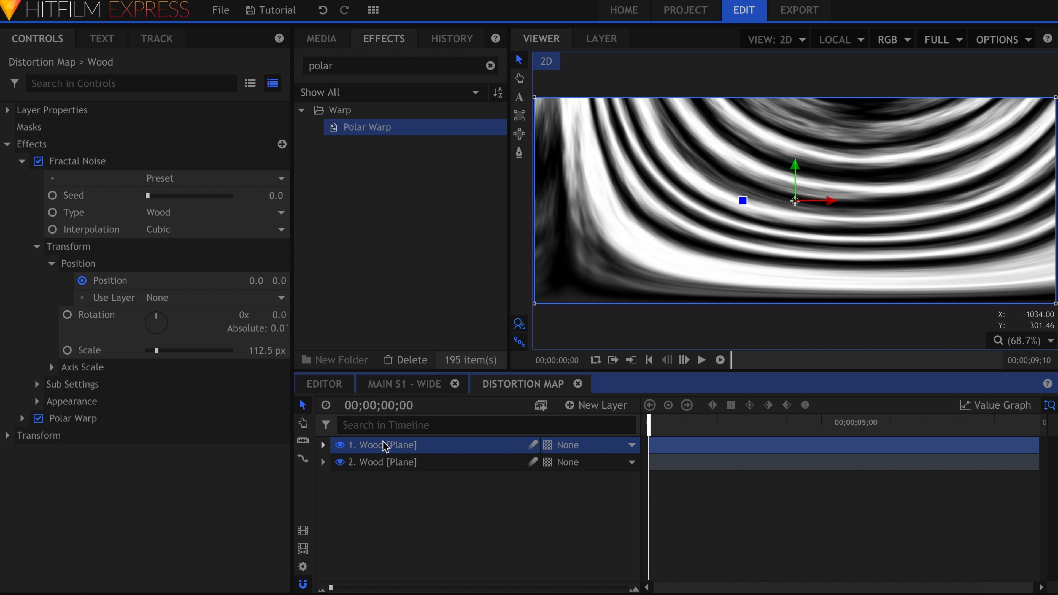
double_click(384, 445)
type("Fluid")
key("Return")
- Set the Fluid layer's Fractal Noise type to Fluid and its blend mode to Soft Light
left_click(234, 213)
left_click(236, 346)
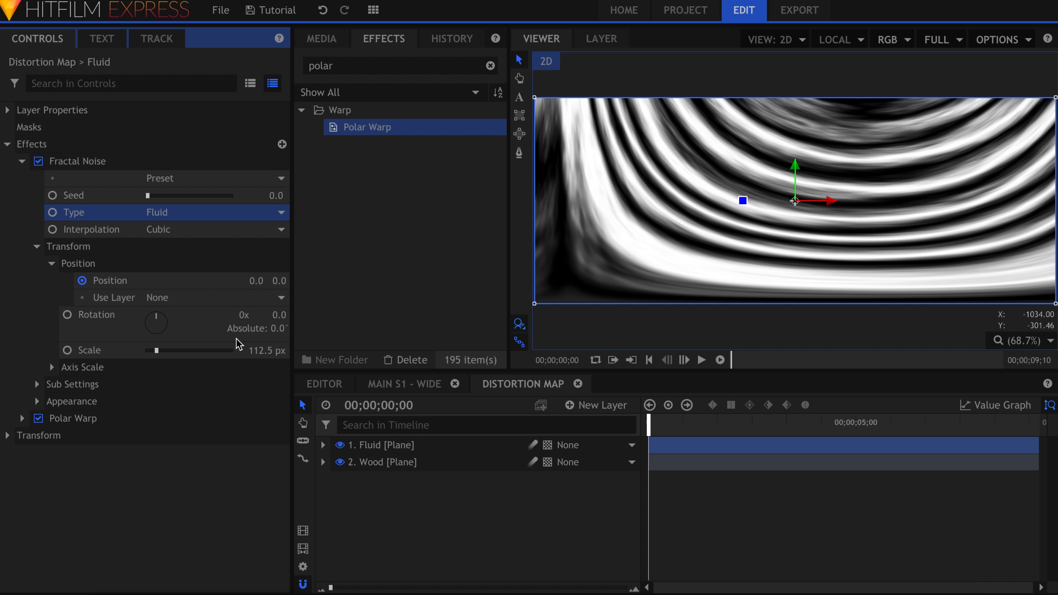
left_click(369, 444)
right_click(385, 444)
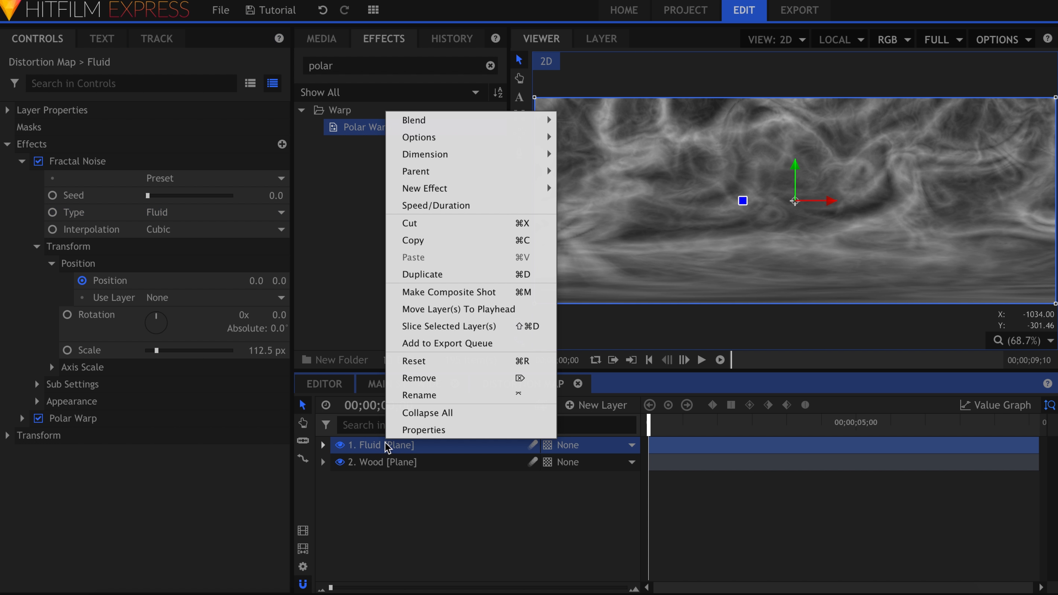
mouse_move(446, 121)
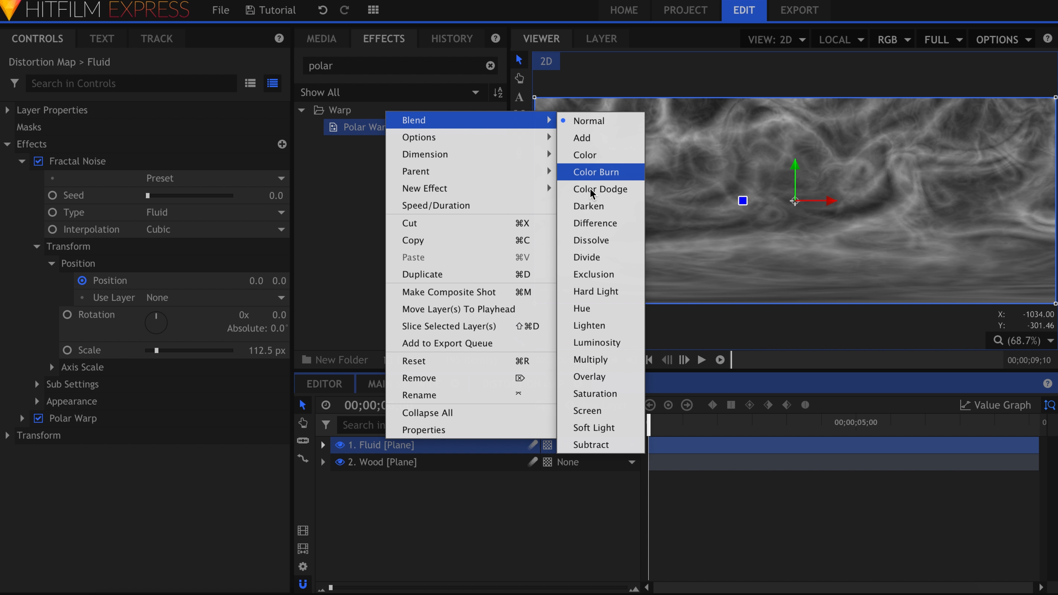
left_click(610, 429)
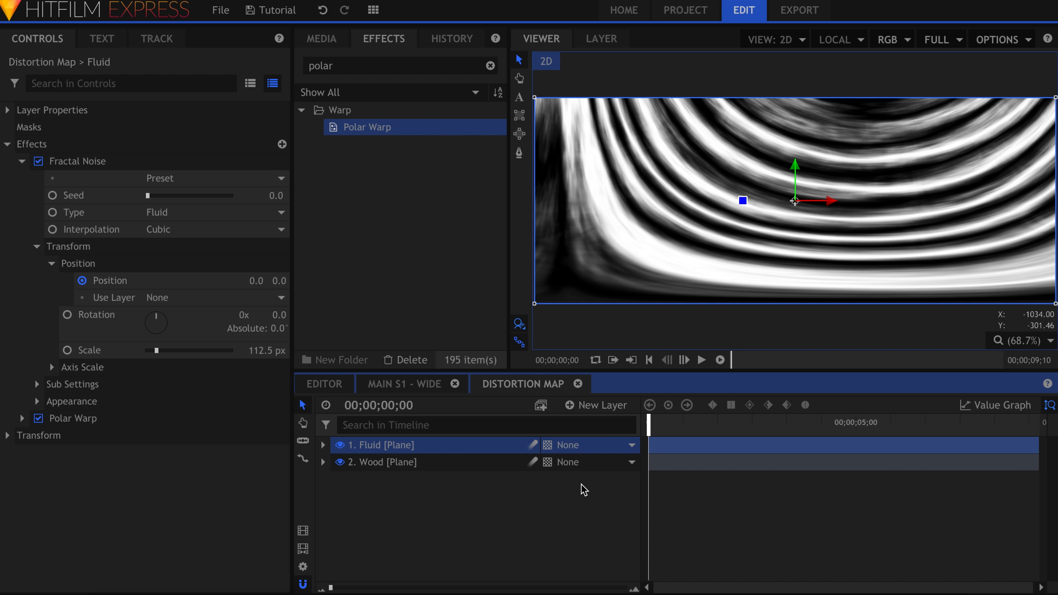
left_click(568, 512)
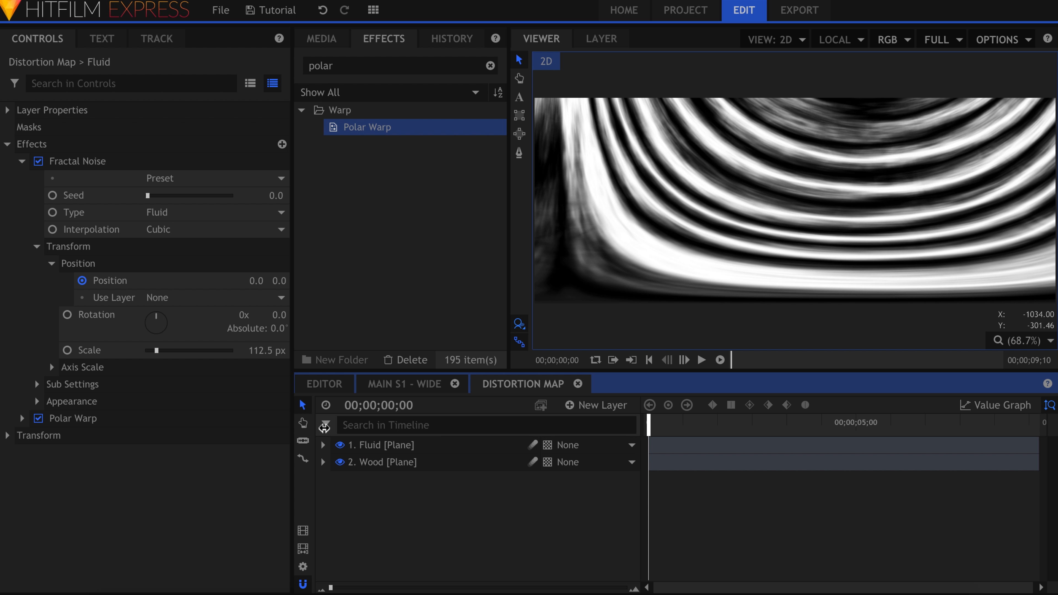
- Examine the Exposure and Offset settings in the Appearance group of the Fluid layer's Fractal Noise
left_click(36, 401)
left_click_drag(189, 453, 189, 459)
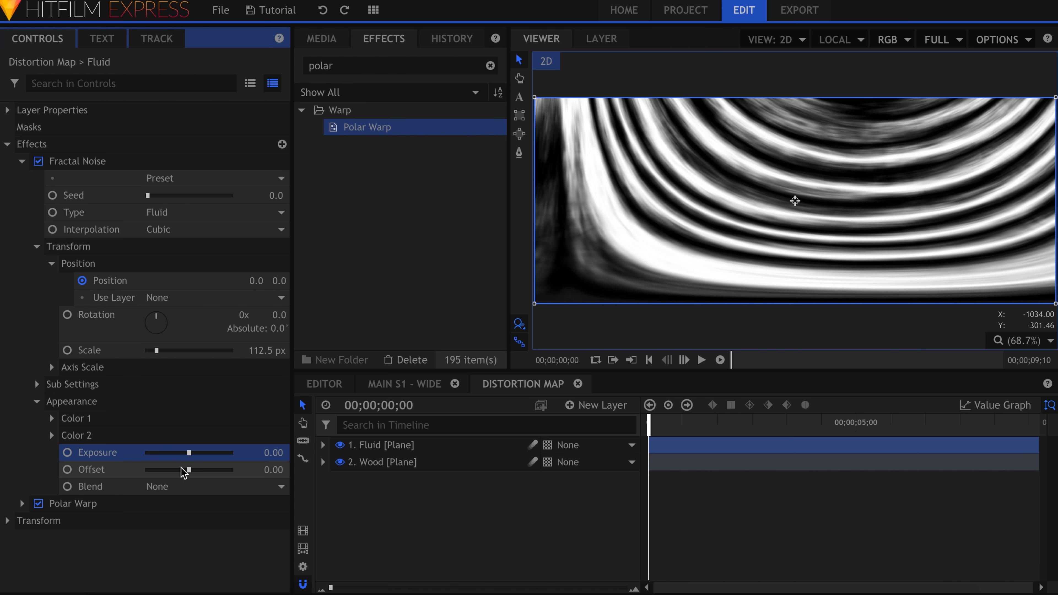
left_click(189, 470)
left_click(532, 549)
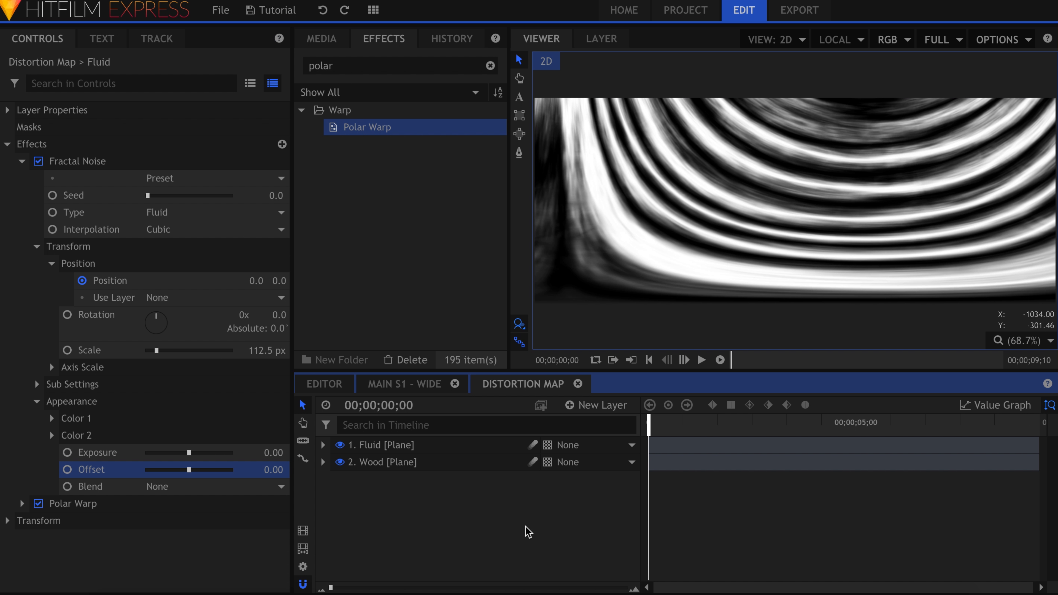
- Add a grade layer named Chromenator above the Fluid layer and copy its name
left_click(588, 407)
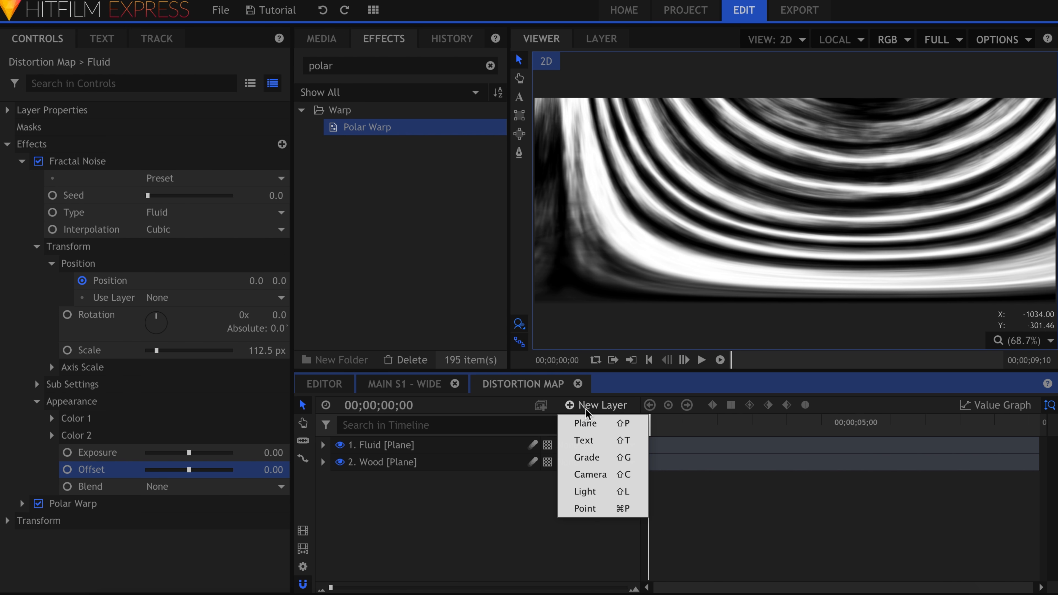
left_click(595, 458)
double_click(477, 449)
type("Chromenator")
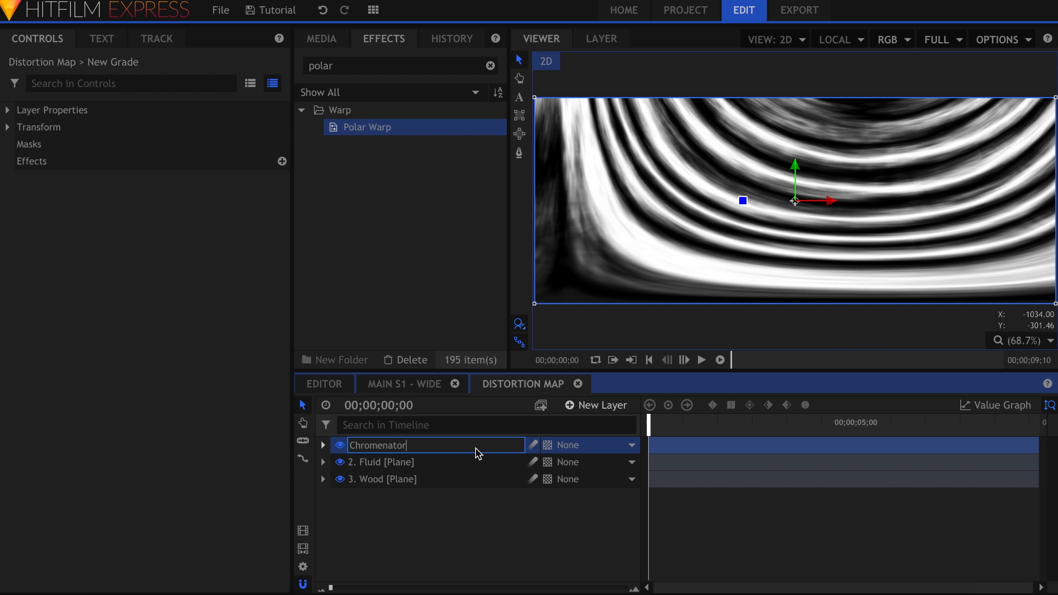
key("super+a")
key("super+c")
key("Return")
- Find the Chromenator effect by the copied name, apply it to the Chromenator grade layer and adjust its settings
double_click(446, 72)
key("super+v")
left_click(433, 128)
left_click_drag(432, 130, 437, 451)
mouse_move(255, 254)
left_mouse_down()
mouse_move(333, 254)
mouse_move(279, 254)
mouse_move(309, 254)
mouse_move(259, 268)
left_mouse_up()
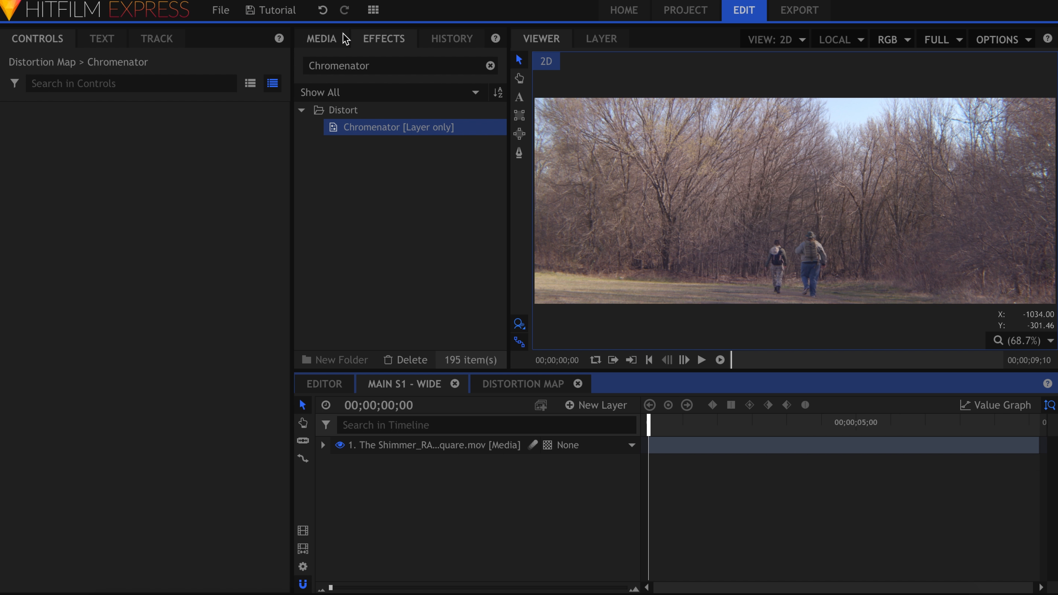
- Place the Distortion Map composite below the footage in Main S1 - Wide and add a grade layer named Caustics on top
left_click(344, 37)
left_click_drag(398, 149, 475, 527)
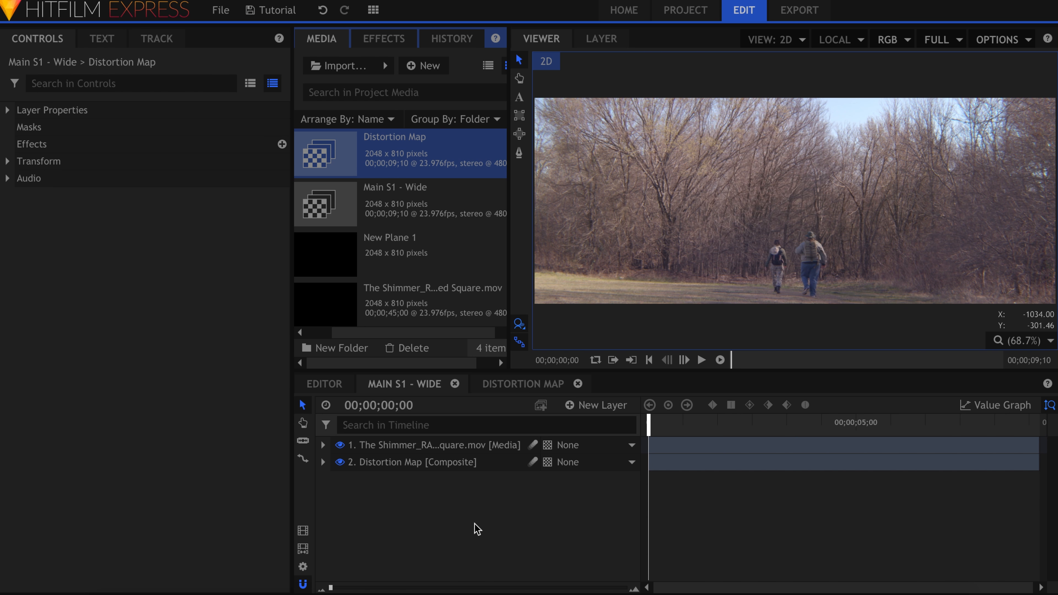
left_click(614, 416)
left_click(609, 460)
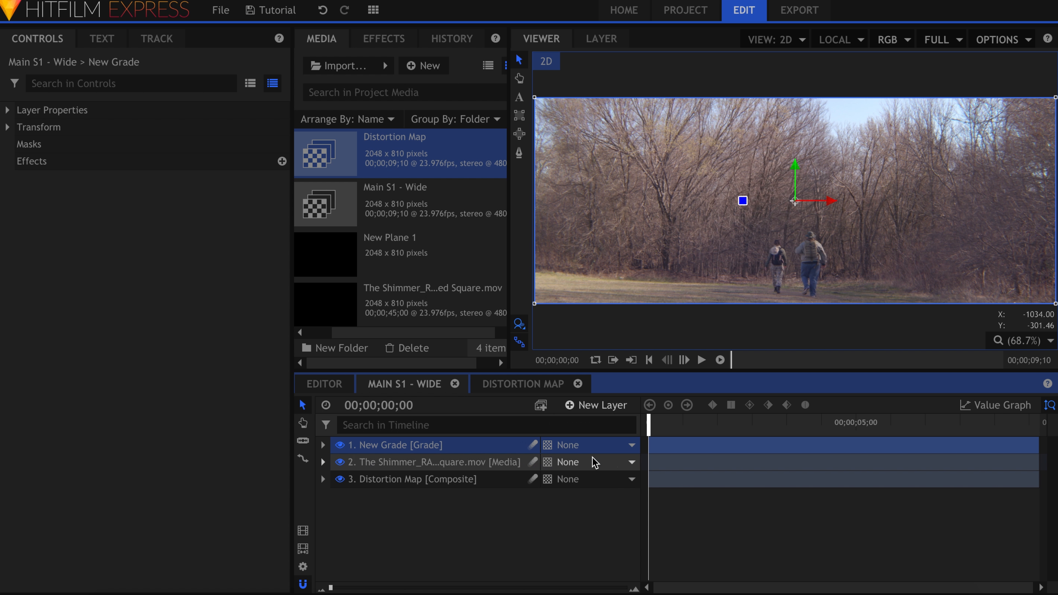
double_click(482, 445)
type("Caustics")
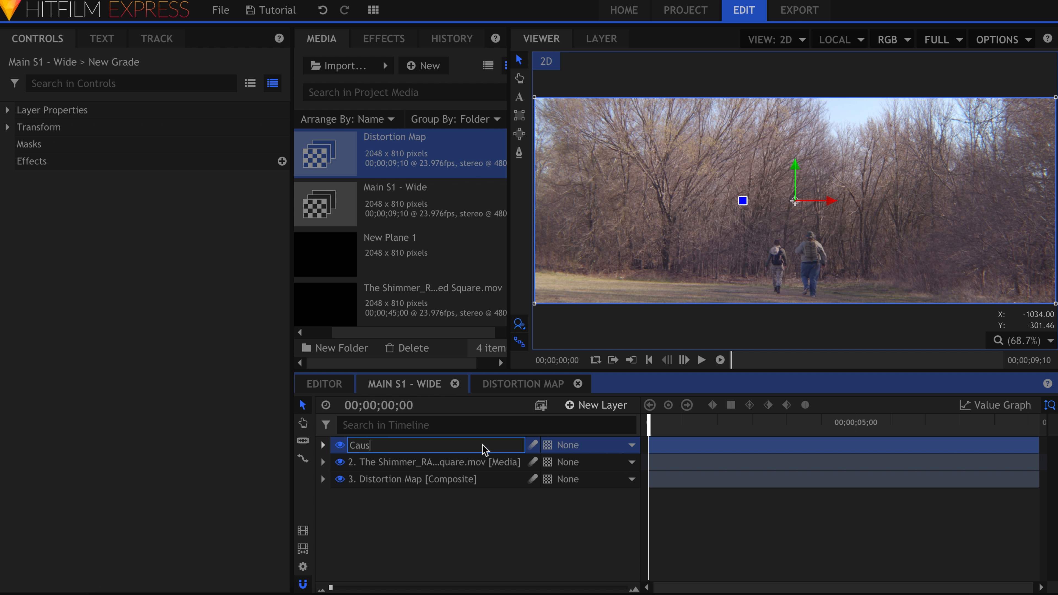
key("Return")
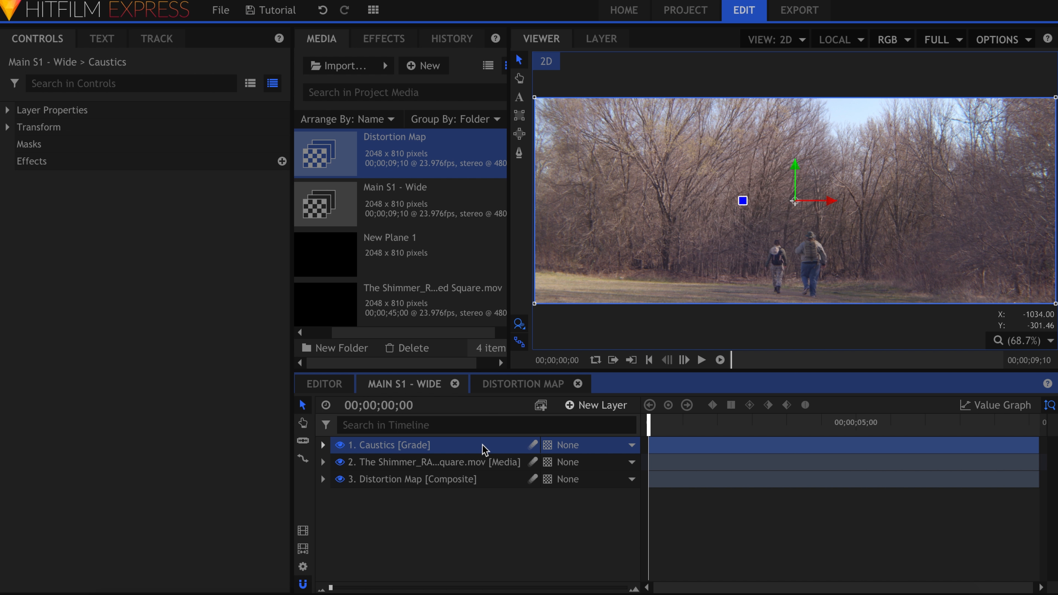
- Search the effects for "blur", apply Blur to the Caustics grade layer and adjust its radius
left_click(384, 38)
left_click(393, 62)
double_click(393, 62)
key("BackSpace")
type("blur")
left_click_drag(389, 144, 23, 178)
left_click(22, 178)
left_click(261, 213)
key("Return")
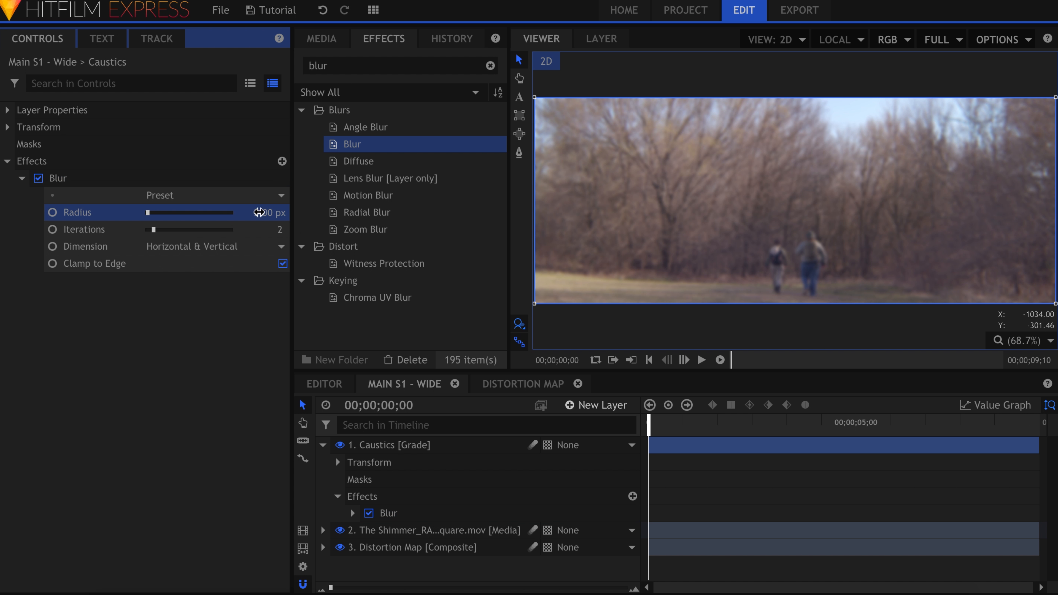
- Search the effects for "caust" and apply the Caustics effect below Blur on the Caustics grade layer
left_click(410, 67)
type("caus")
left_click_drag(390, 127, 46, 208)
left_click(22, 178)
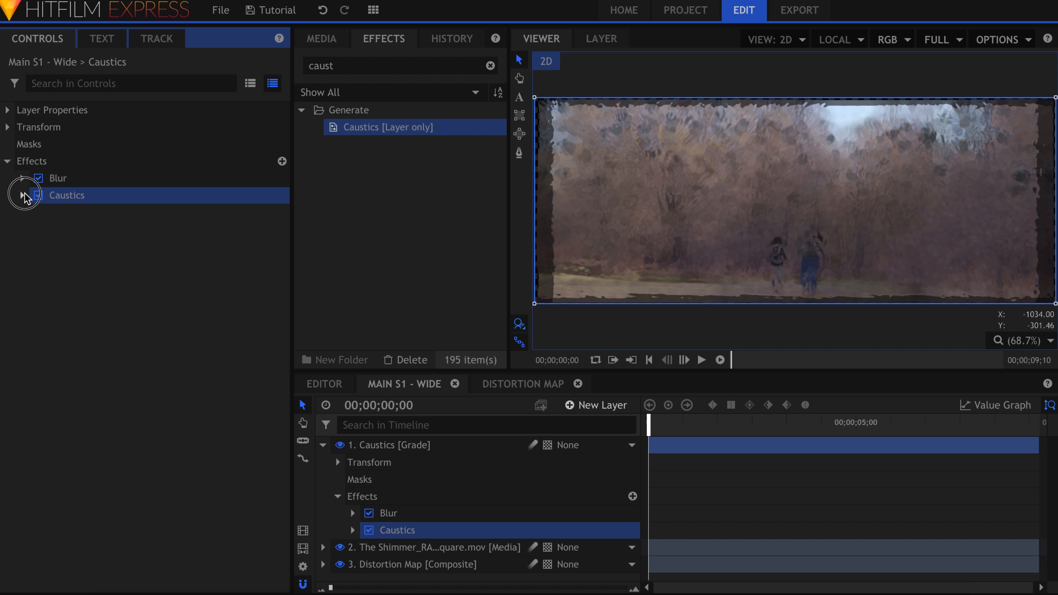
- Set the Caustics effect's height map layer to 3. Distortion Map and collapse the Caustics layer in the timeline
left_click(21, 195)
left_click(37, 264)
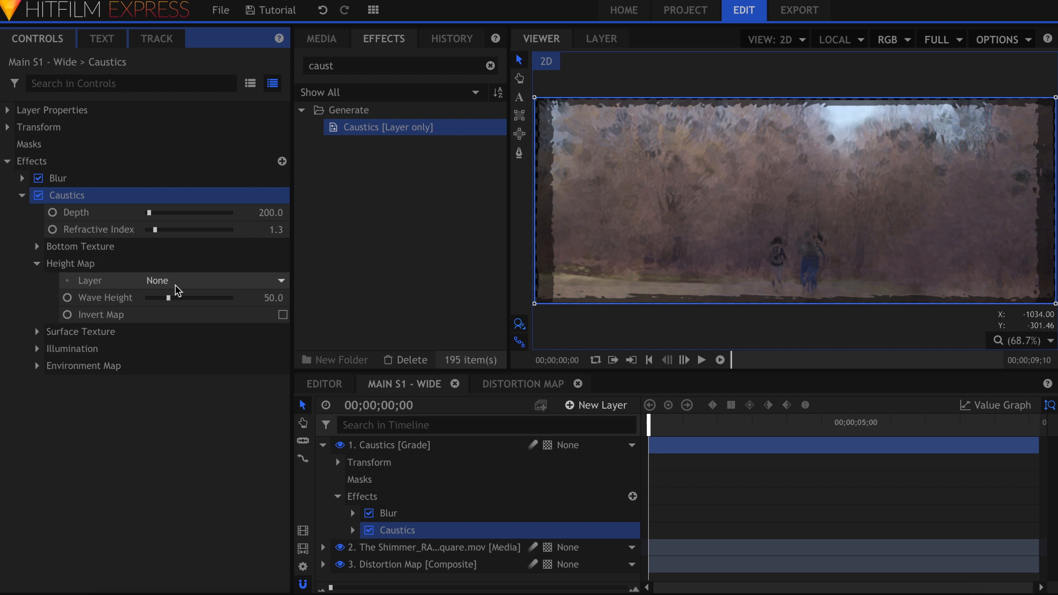
left_click(194, 283)
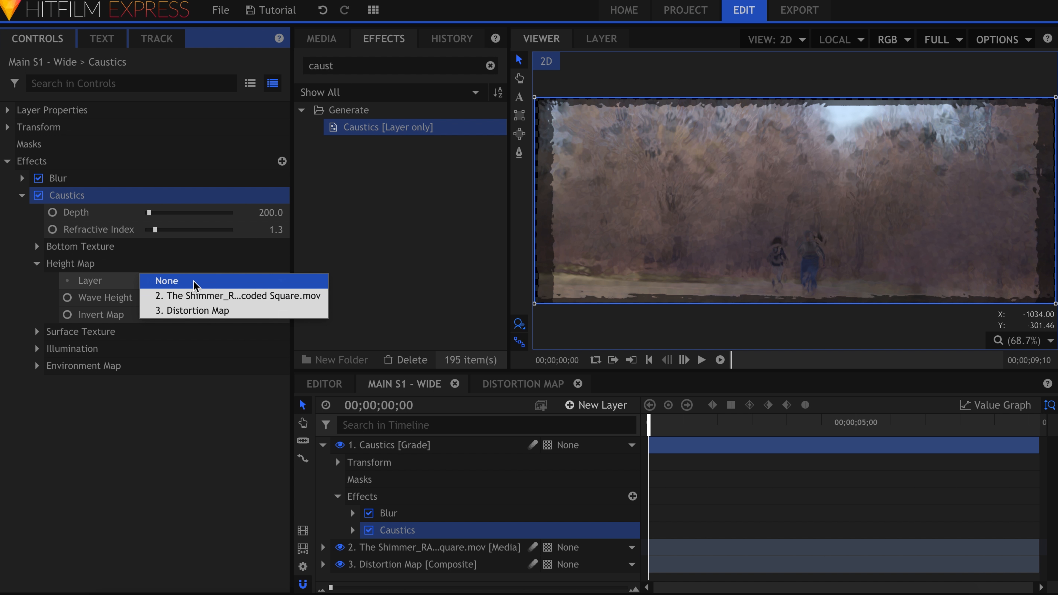
left_click(197, 311)
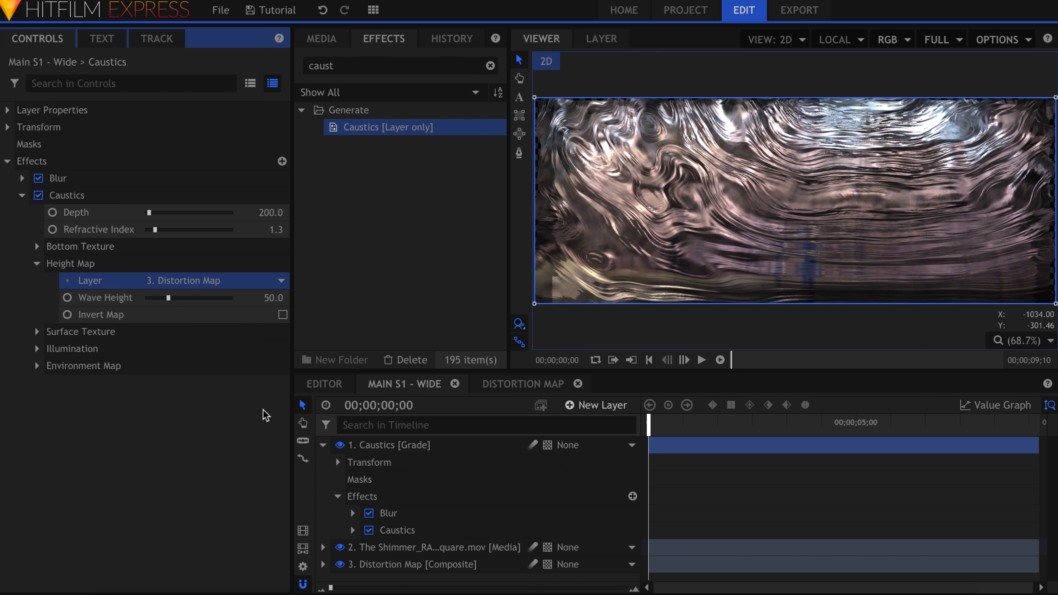
left_click(323, 445)
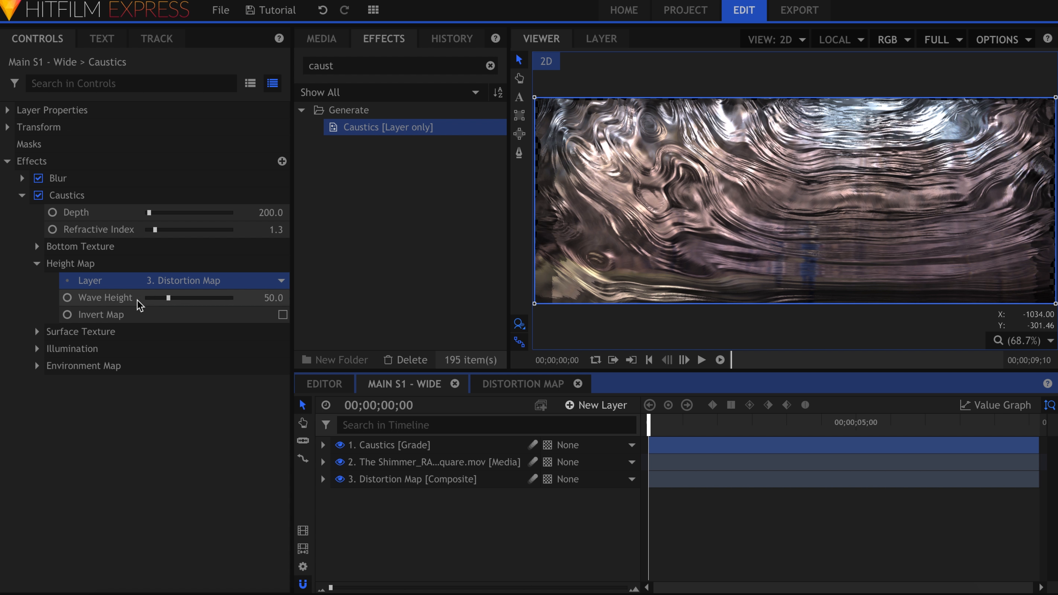
- Set the Caustics effect's environment map layer to layer 2, the Shimmer footage
left_click(36, 263)
left_click(36, 315)
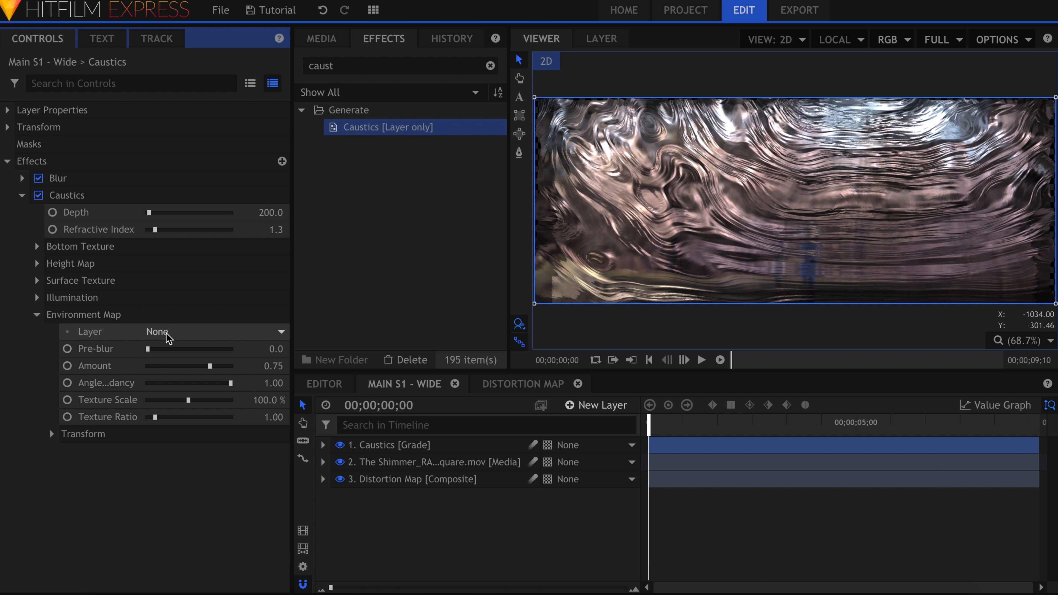
left_click(168, 337)
left_click(196, 353)
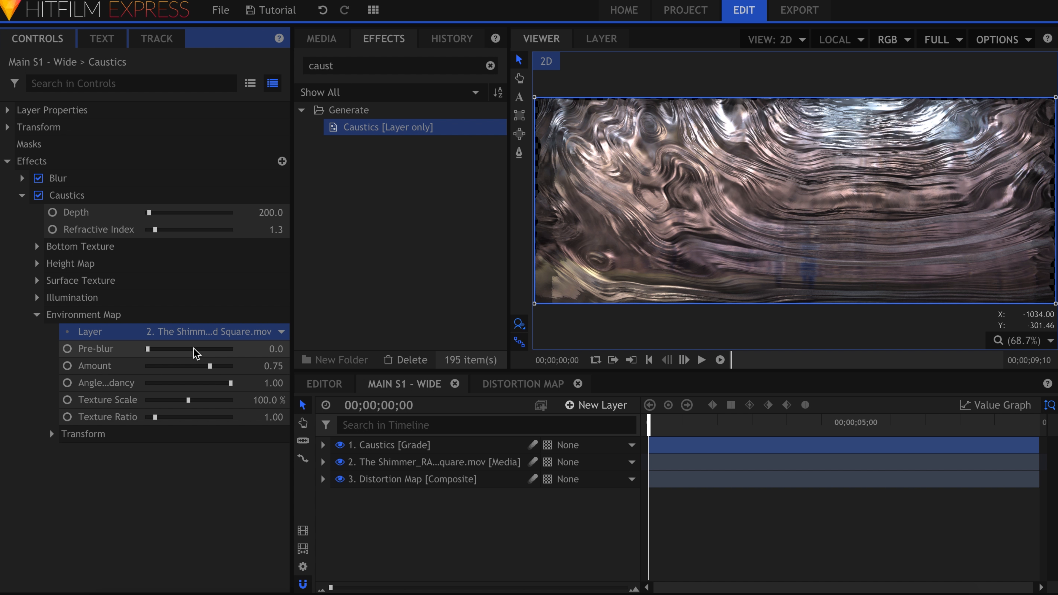
left_click(422, 533)
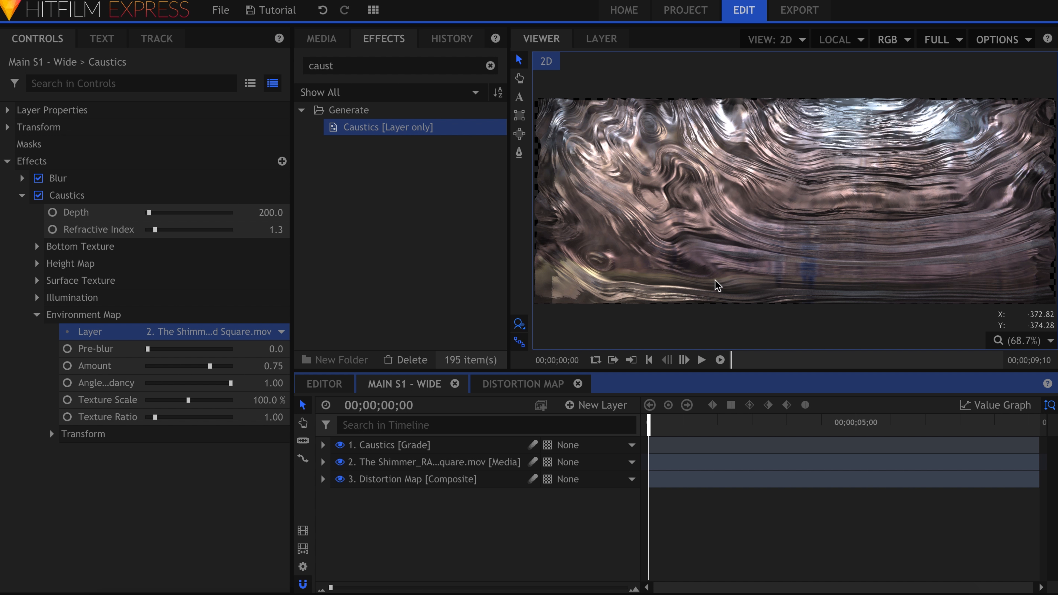
- Draw a closed freehand mask around the ground along the lower edge of the frame on the Caustics grade layer and invert it
scroll(790, 220, "down", 2)
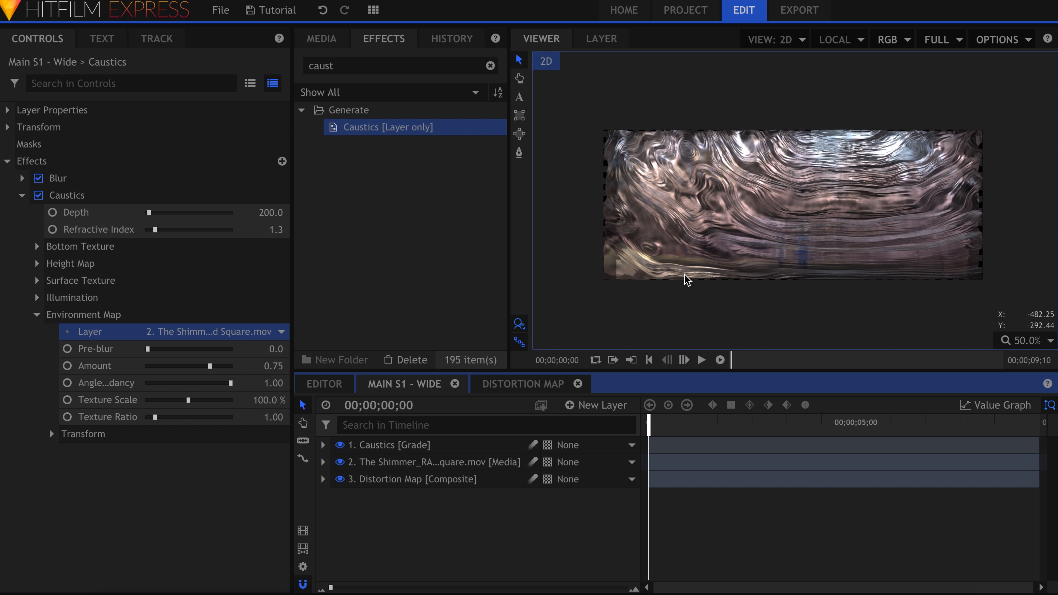
left_click(474, 446)
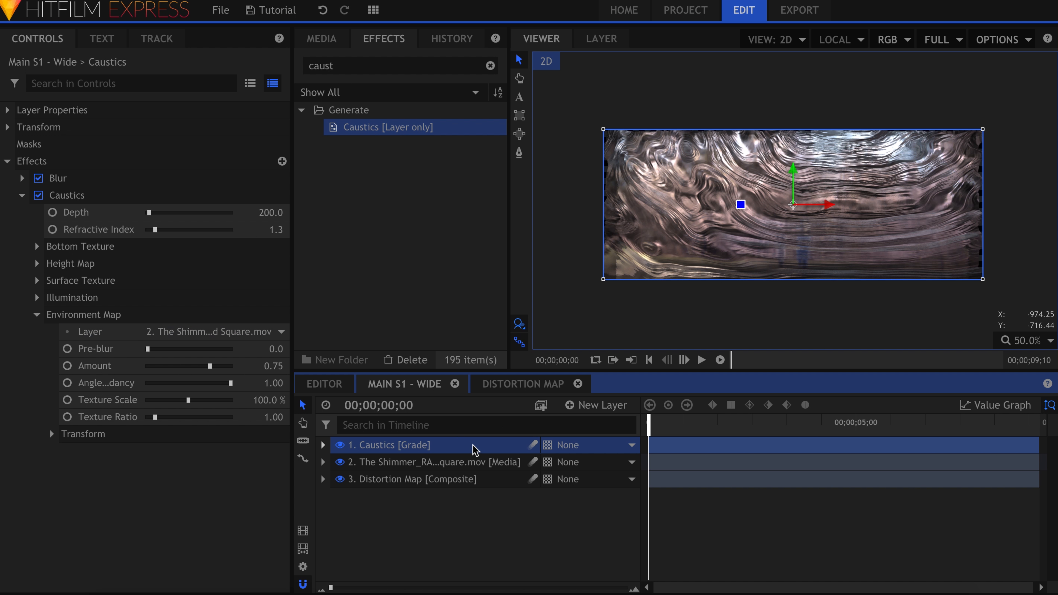
left_click(519, 154)
left_click(564, 258)
left_click(644, 248)
left_click(805, 270)
left_click(959, 270)
left_click(1046, 279)
left_click(996, 315)
left_click(557, 306)
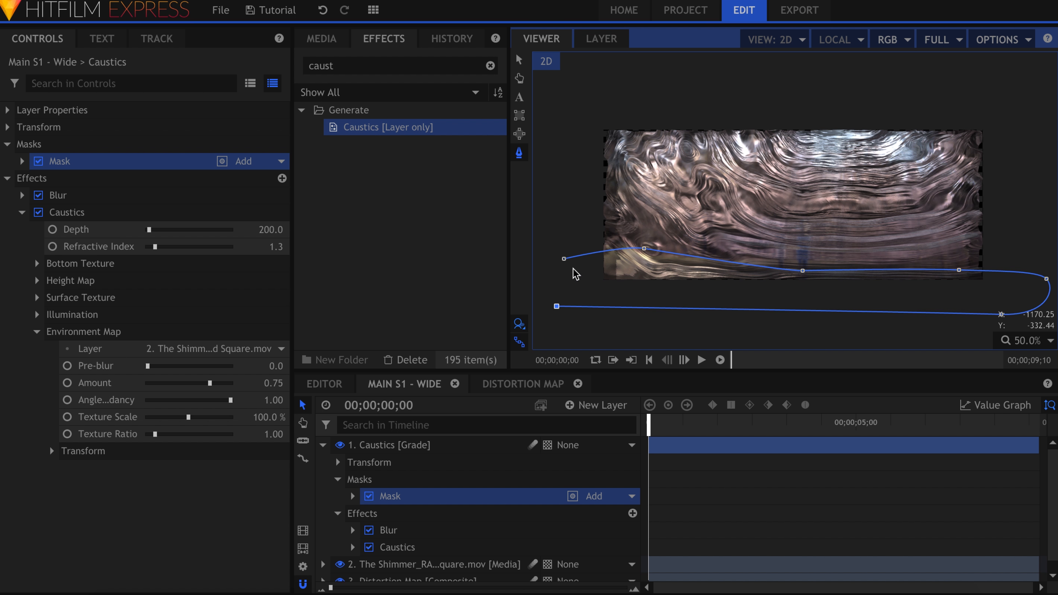
left_click(564, 259)
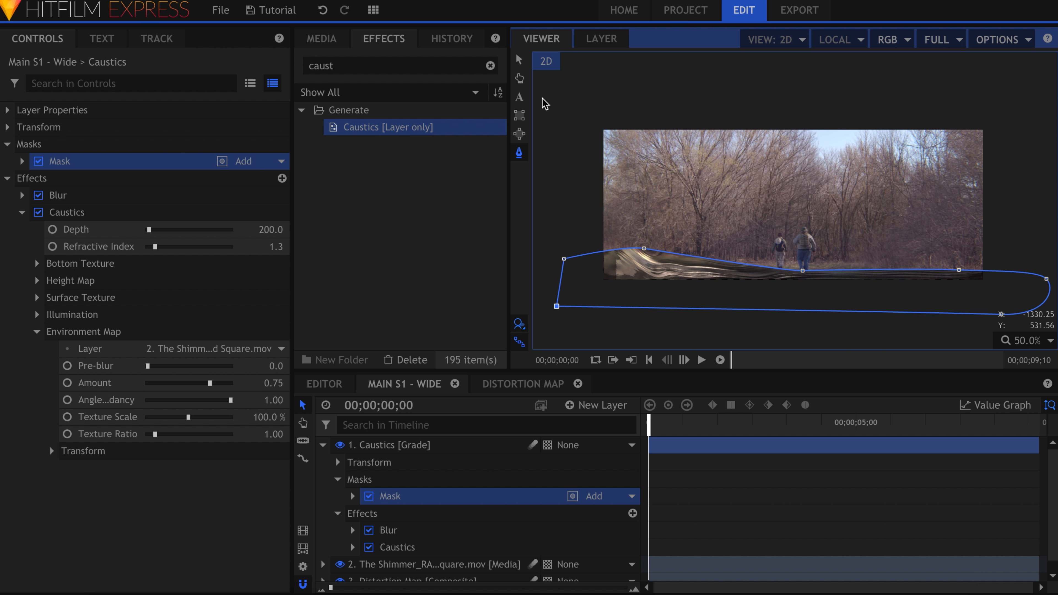
left_click(520, 62)
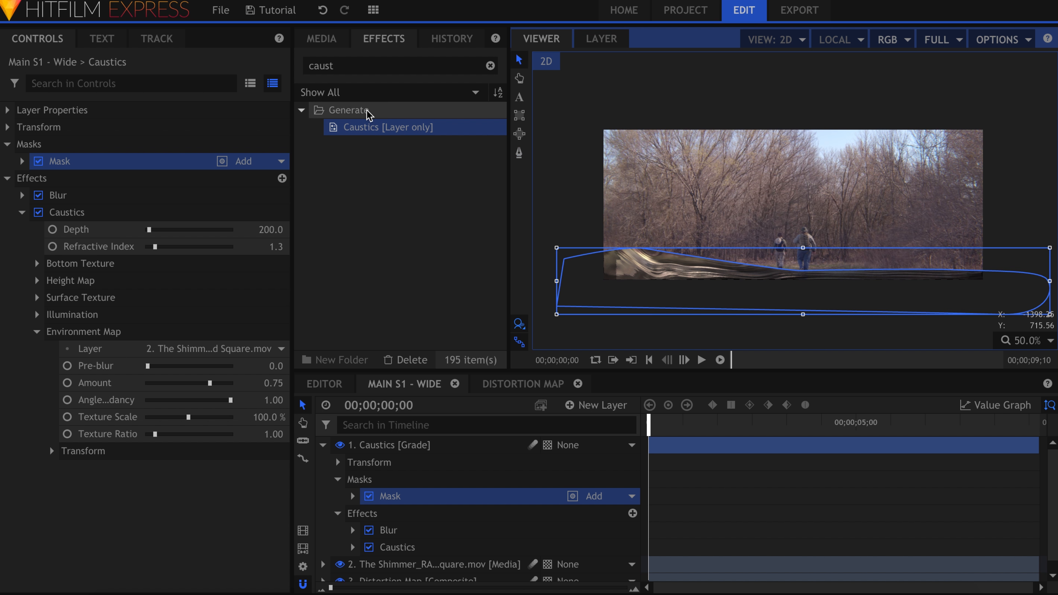
left_click(222, 161)
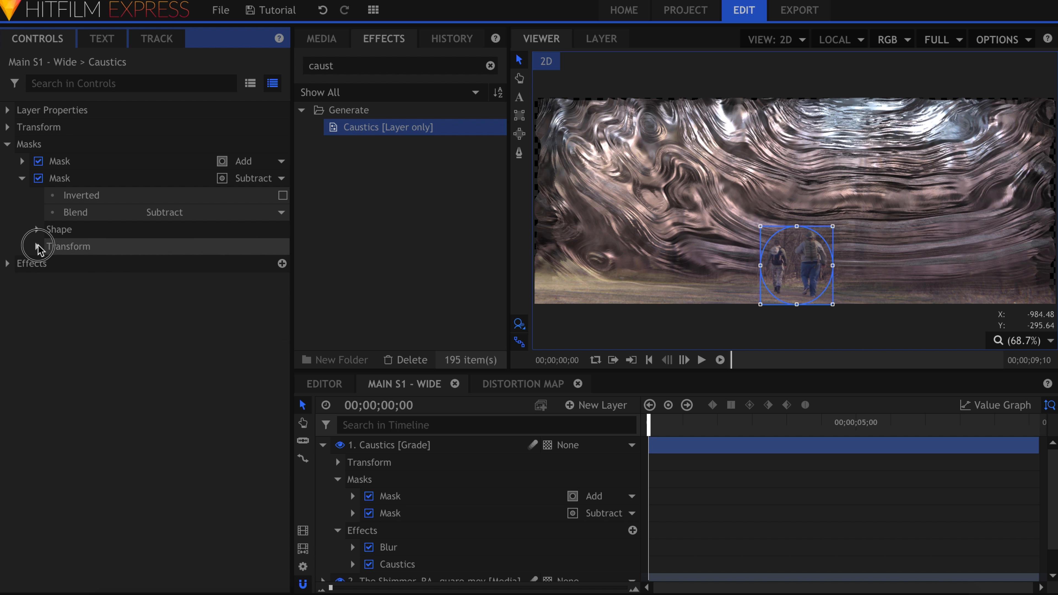
- Enable keyframing for the Subtract mask's path and reposition the mask over the two walkers at the end of the shot
left_click(37, 246)
left_click(67, 266)
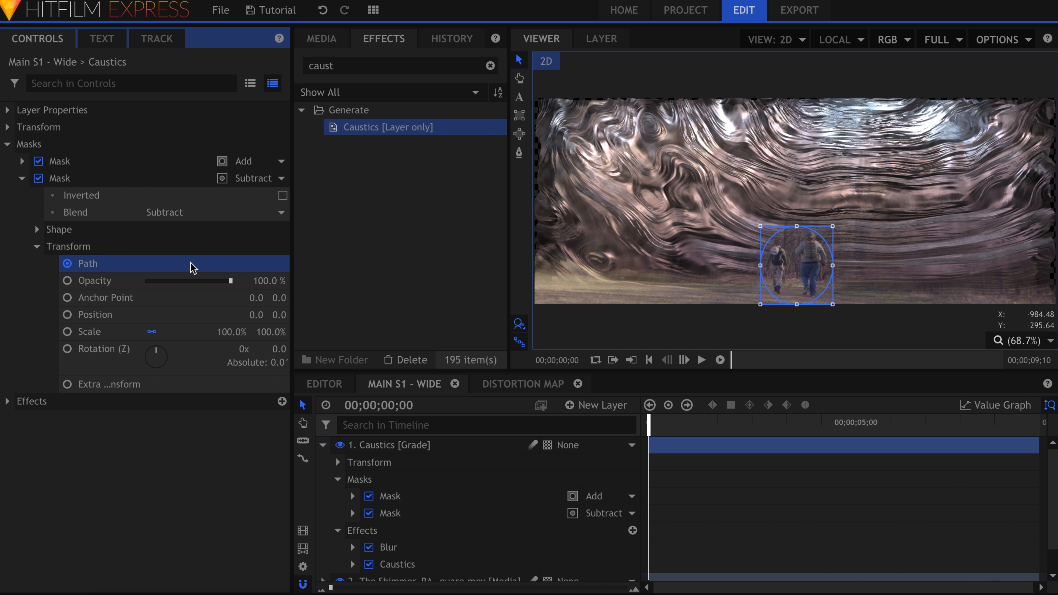
key("End")
left_click_drag(819, 282, 837, 287)
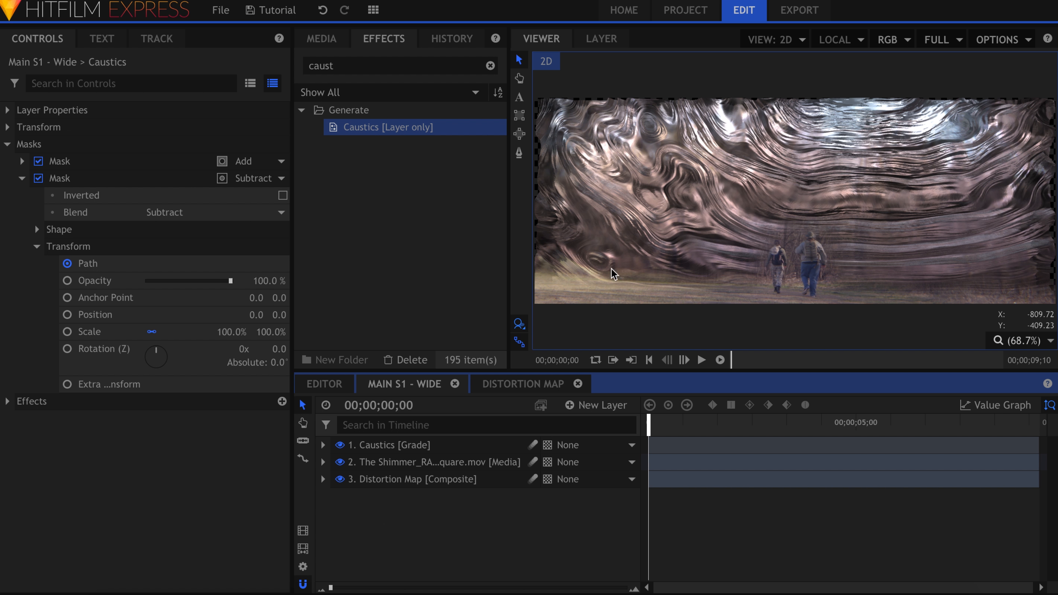
- Search the effects for "shake" and apply Shake below Caustics on the Caustics grade layer
scroll(705, 173, "down", 1)
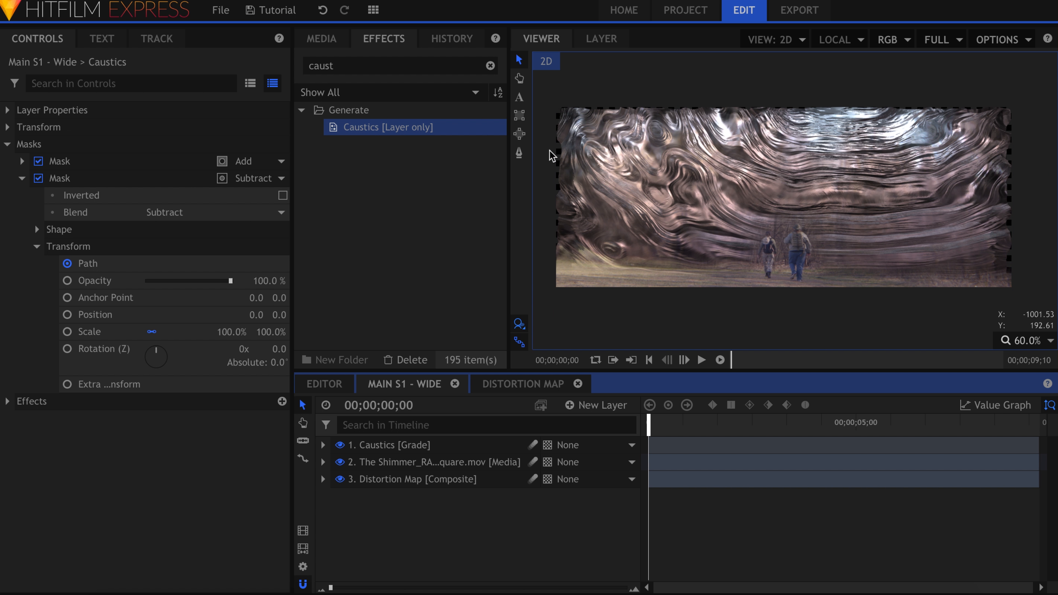
scroll(550, 151, "up", 5)
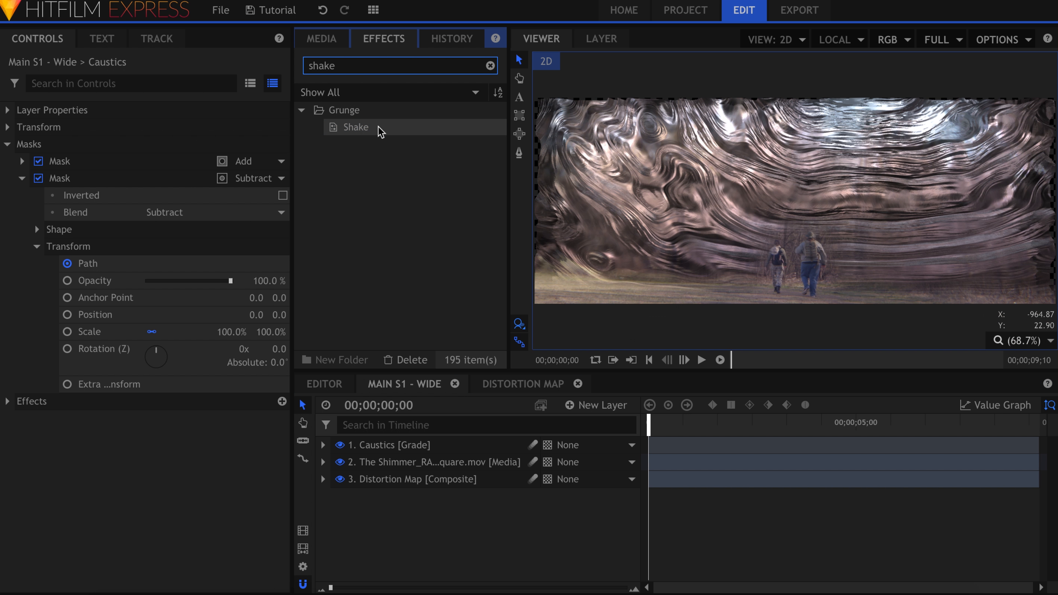
left_click_drag(377, 127, 94, 307)
left_click_drag(93, 307, 37, 400)
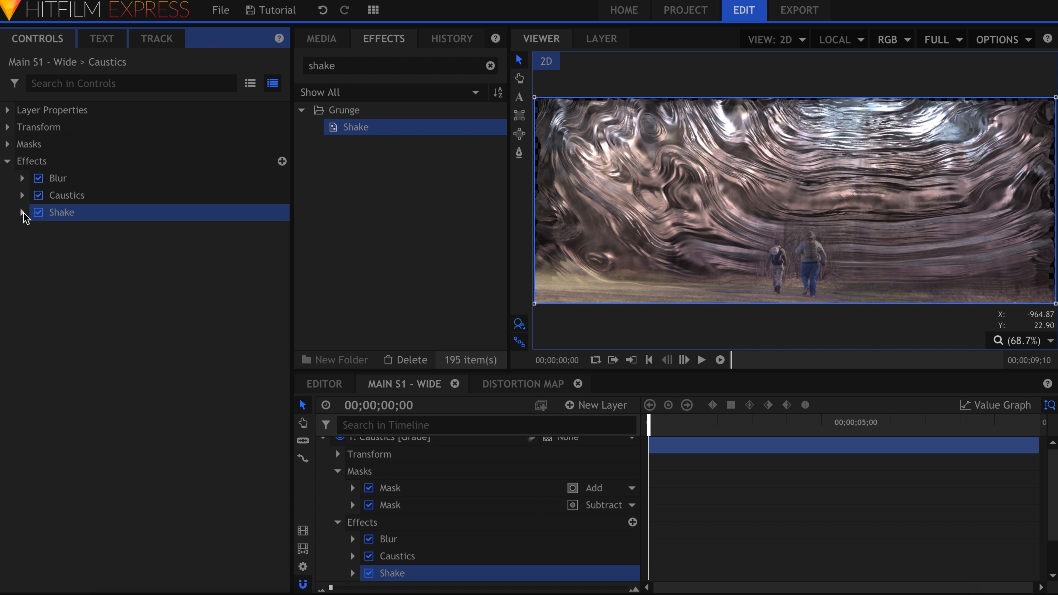
- Set the Shake effect's amount to 0 and its scale to 1.05
left_click(22, 212)
left_click(260, 229)
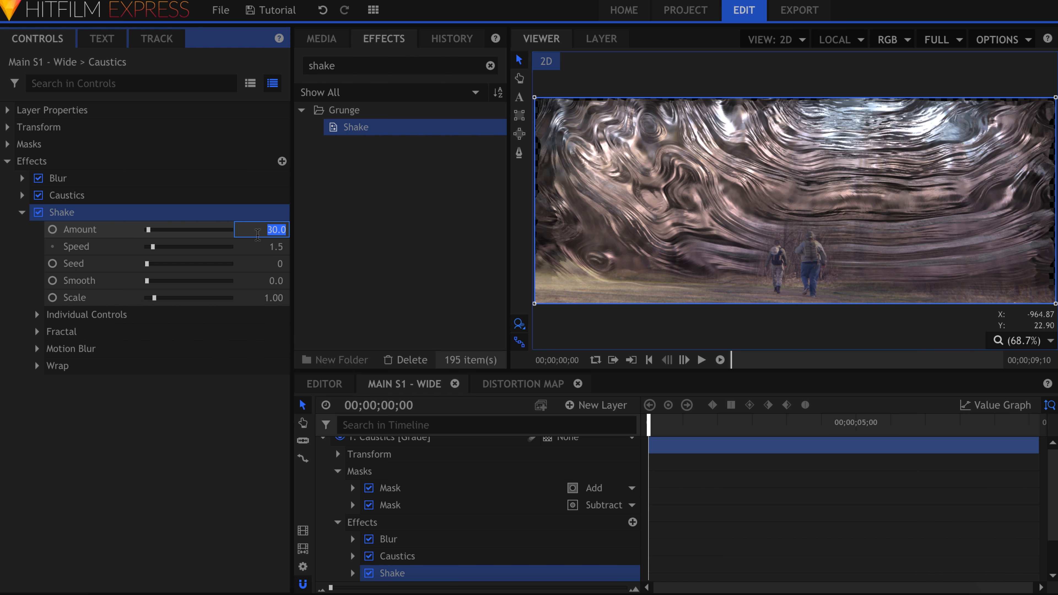
type("0")
key("Return")
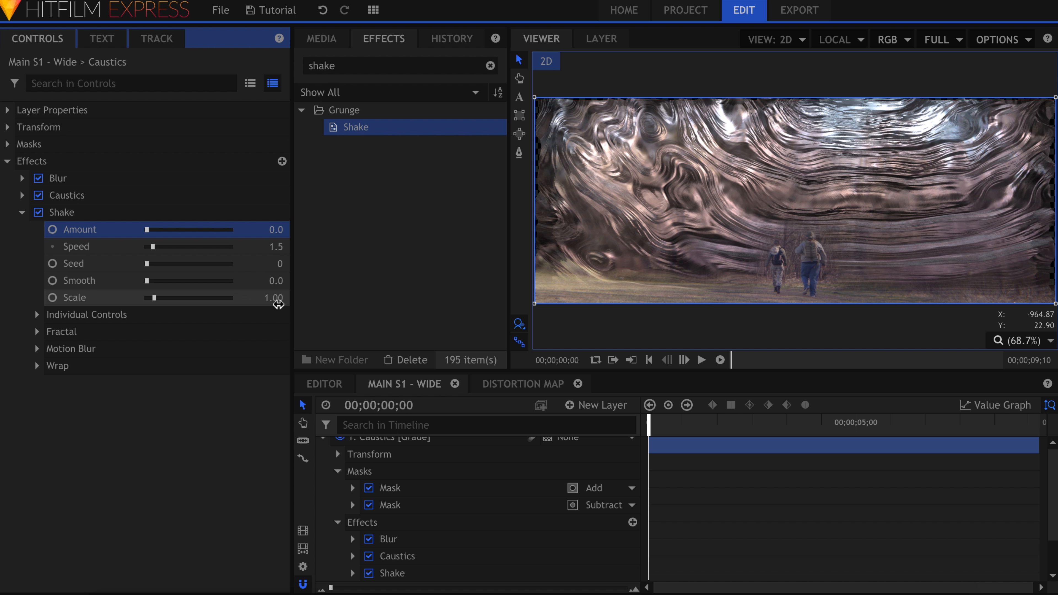
left_click(273, 299)
key("Return")
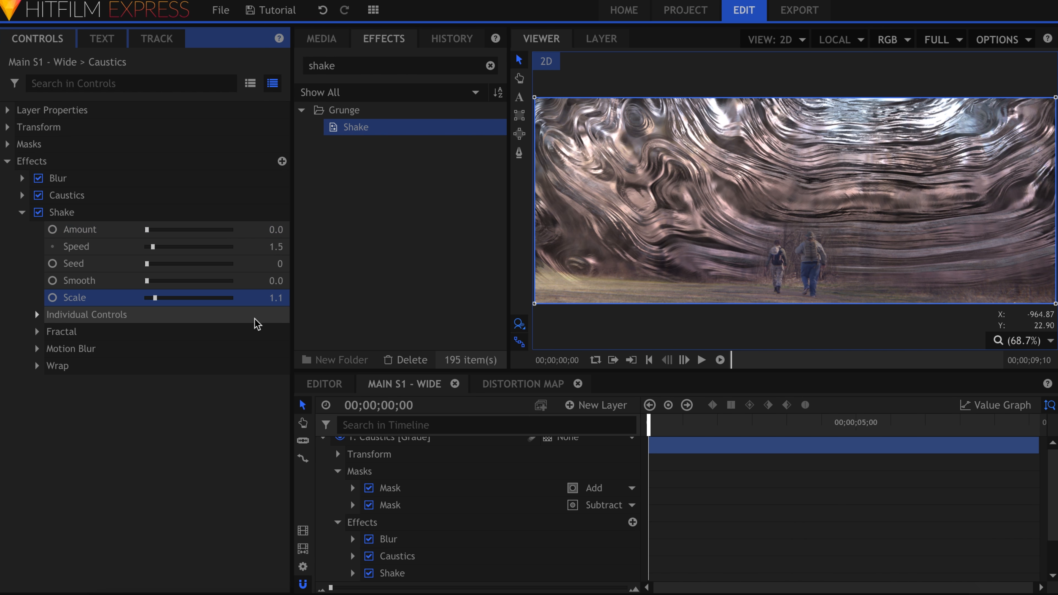
- Search the effects for "radial", apply Radial Blur below Shake on the Caustics grade layer and set its angle to 1
double_click(406, 69)
type("radial")
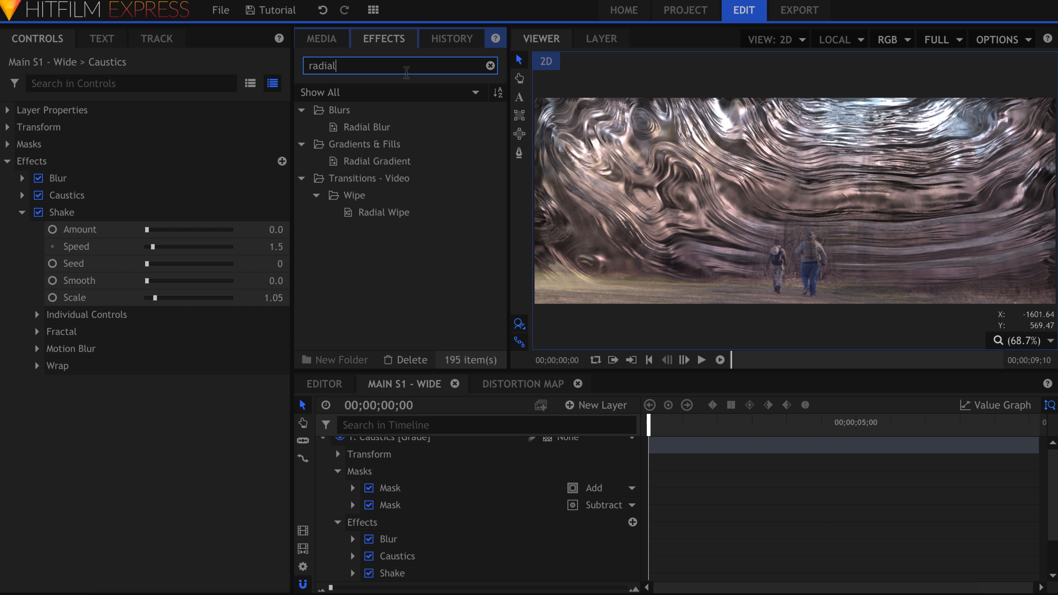
left_click_drag(406, 127, 23, 217)
left_click(23, 212)
left_click(22, 230)
type("1")
key("Return")
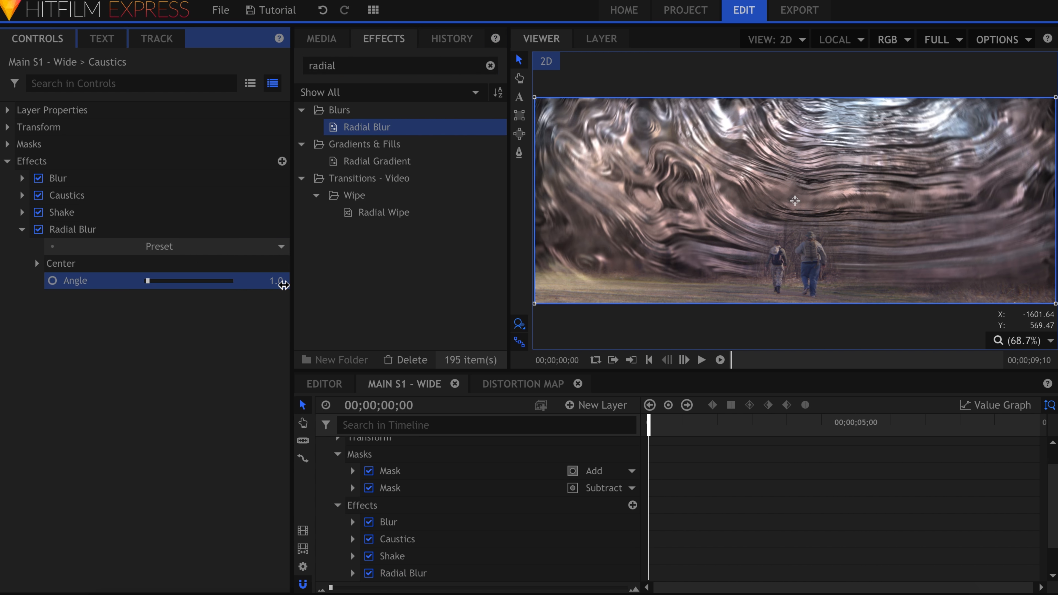
left_click(221, 365)
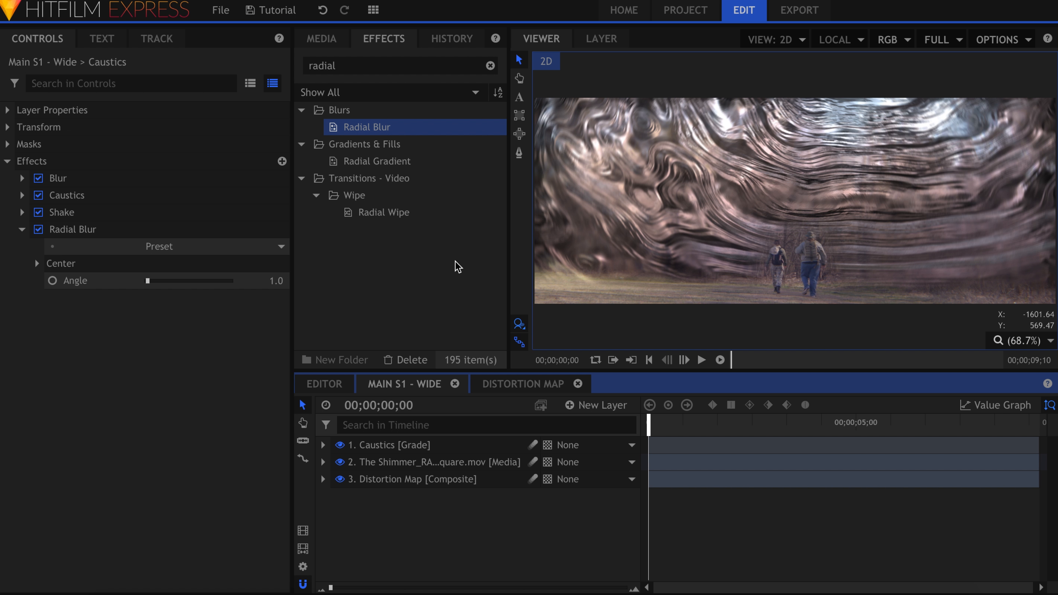
- Create a new 2048 x 810 composite shot named Colored Overlay with a duration of 00;00;09;10
left_click(322, 38)
left_click(432, 66)
left_click(437, 84)
type("Colored Overlay")
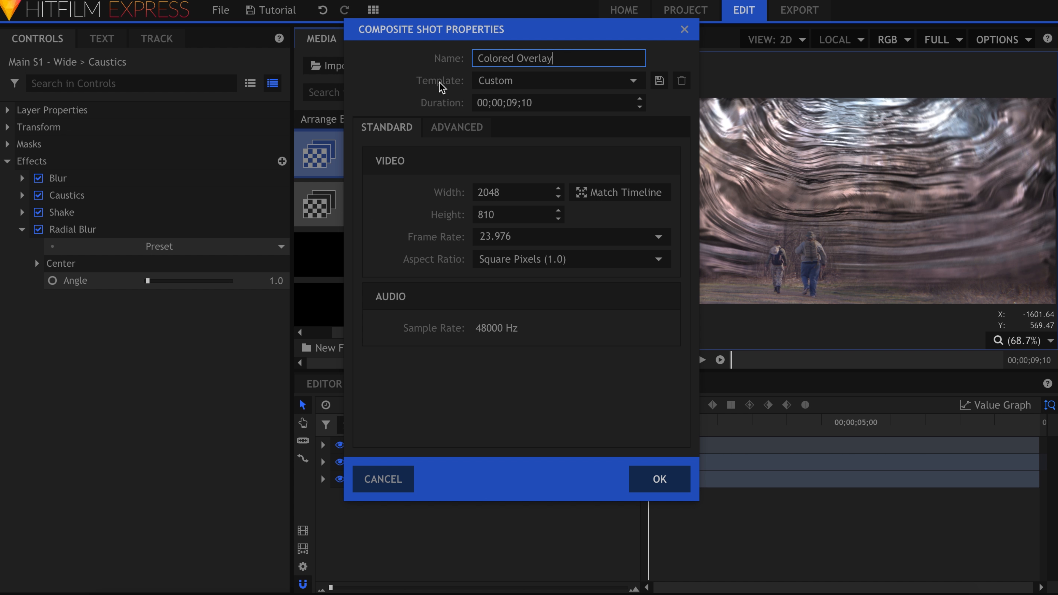
key("Return")
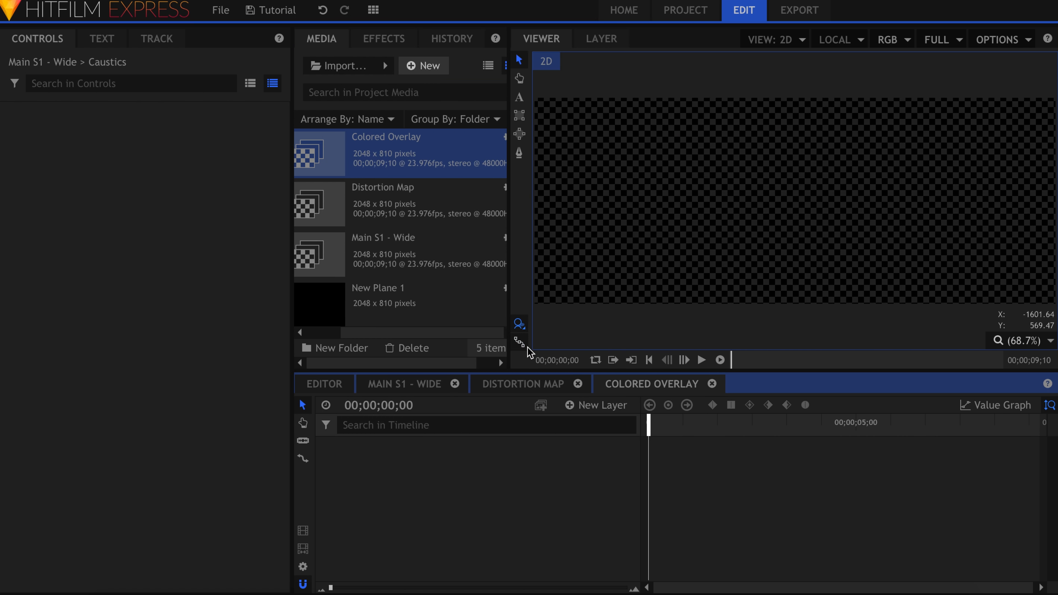
- Copy the Wood plane from the Distortion Map composite into Colored Overlay and rename the copy Colors
left_click(530, 384)
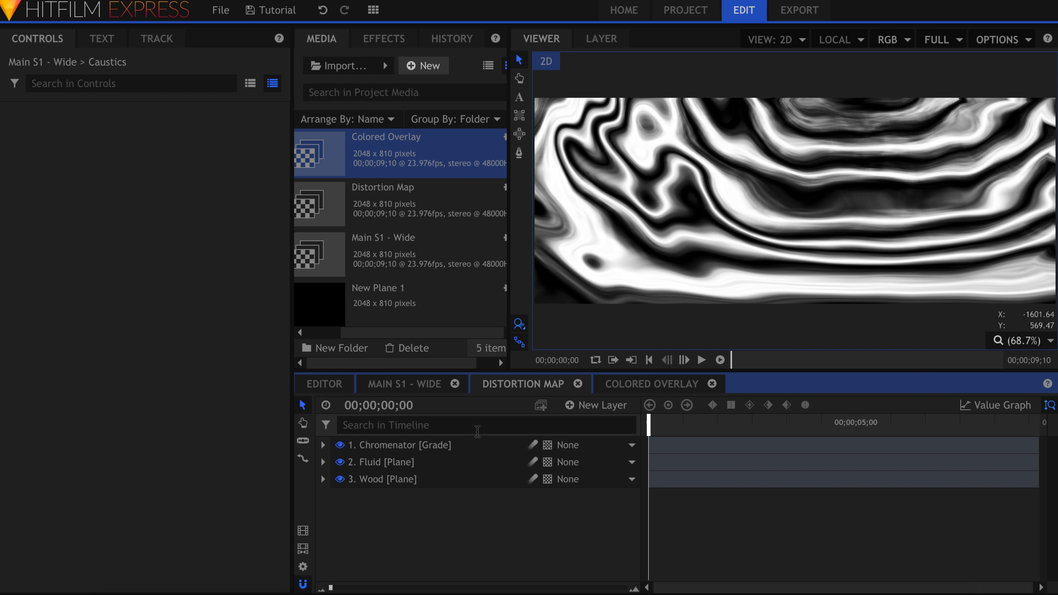
right_click(440, 481)
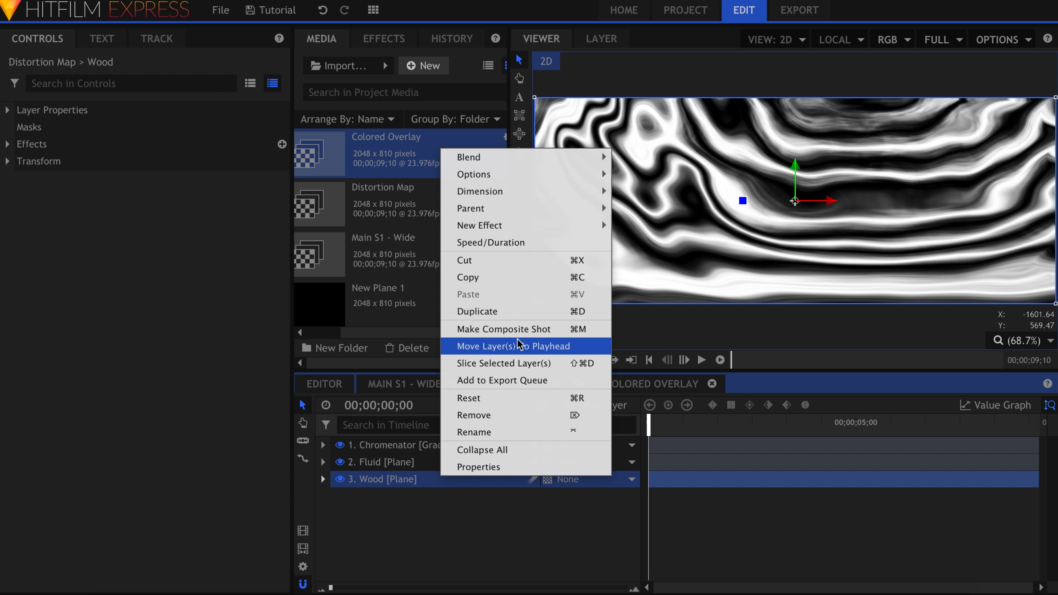
left_click(519, 279)
left_click(610, 378)
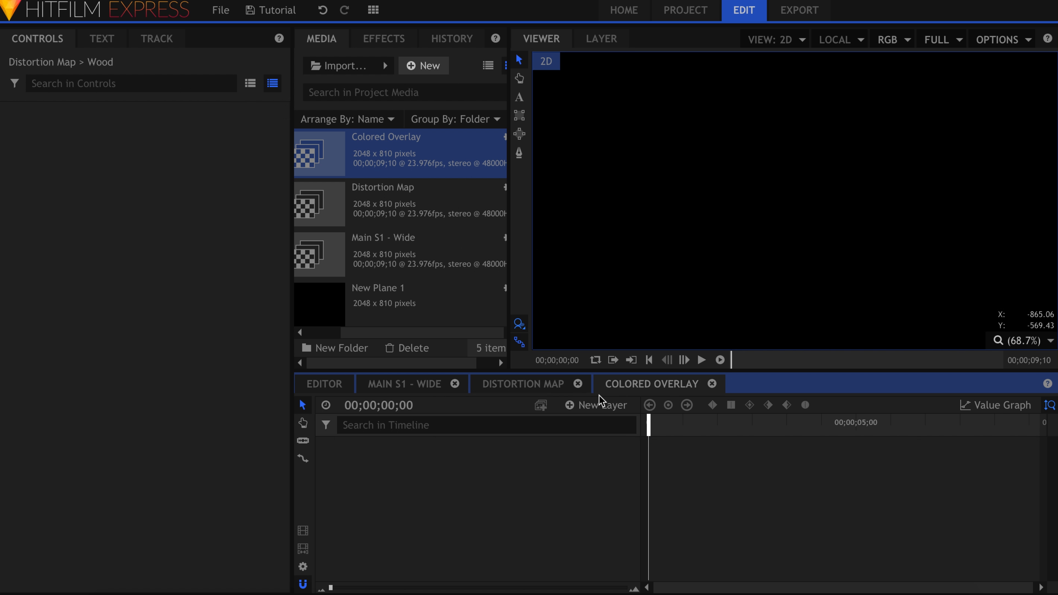
right_click(490, 461)
left_click(512, 489)
double_click(486, 446)
type("Colors")
key("Return")
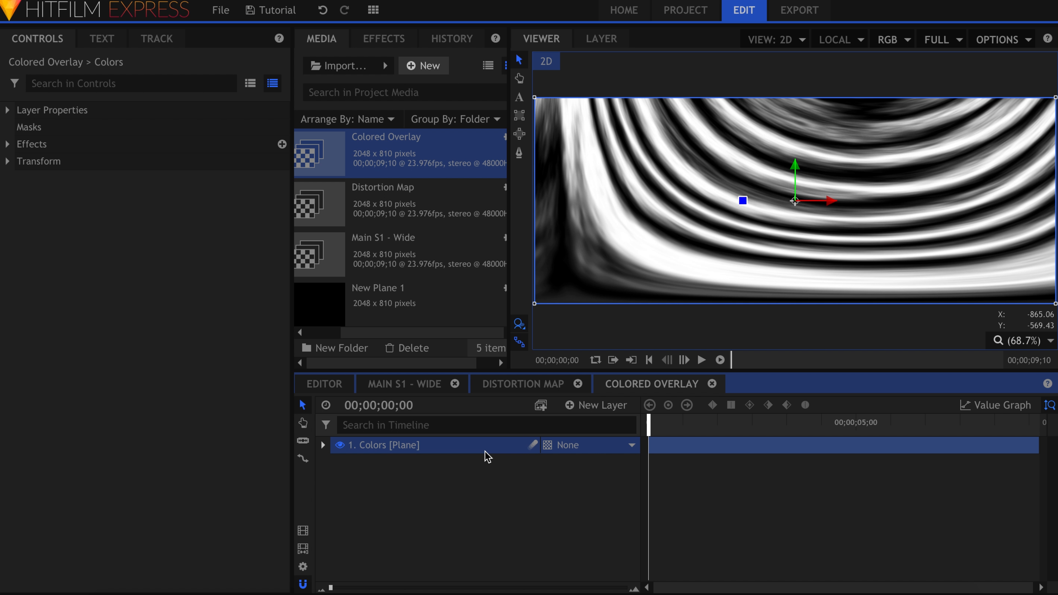
- Change the Colors plane's Fractal Noise type to Fluid and set its scale to 50 px
left_click(8, 145)
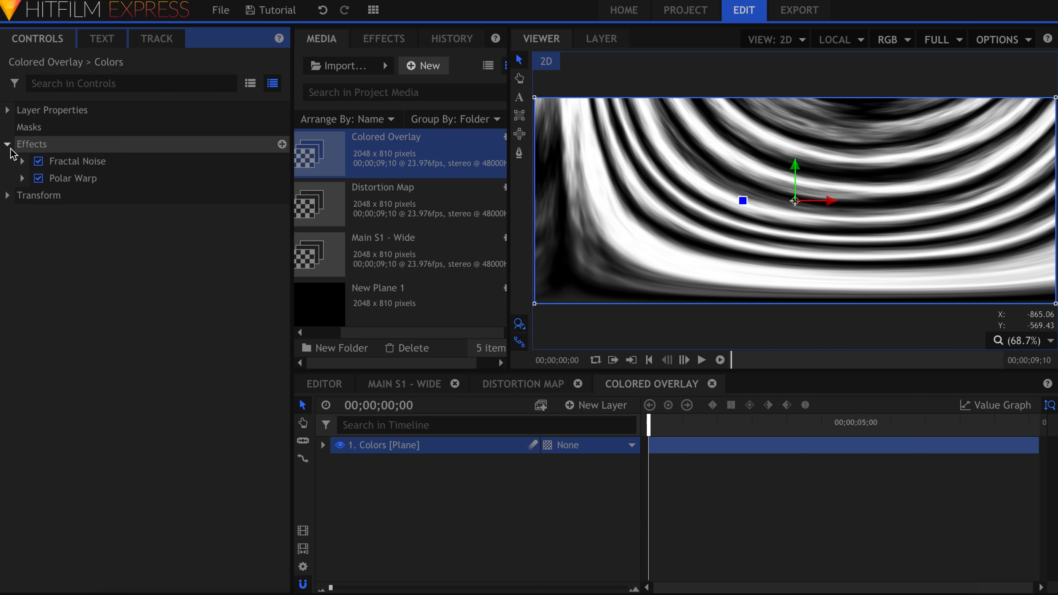
left_click(23, 161)
left_click(189, 212)
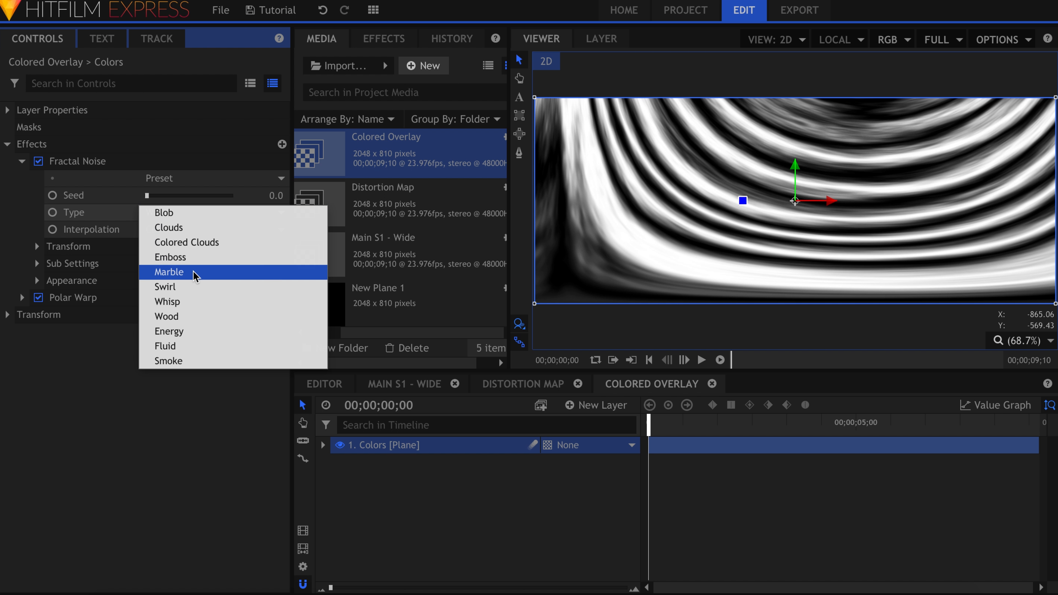
left_click(194, 346)
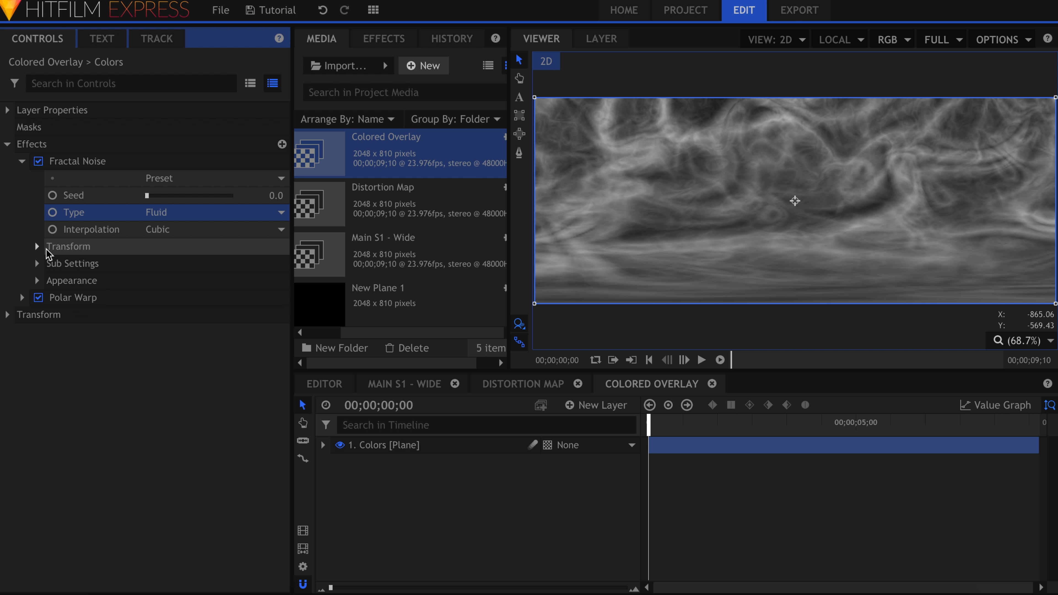
left_click(44, 248)
left_click(250, 316)
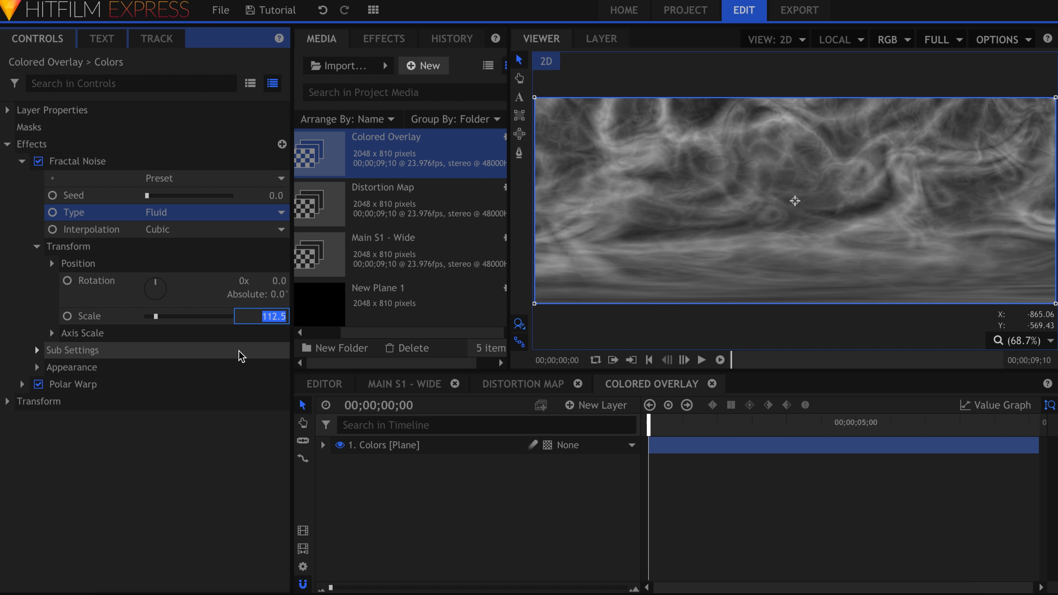
type("50")
key("Return")
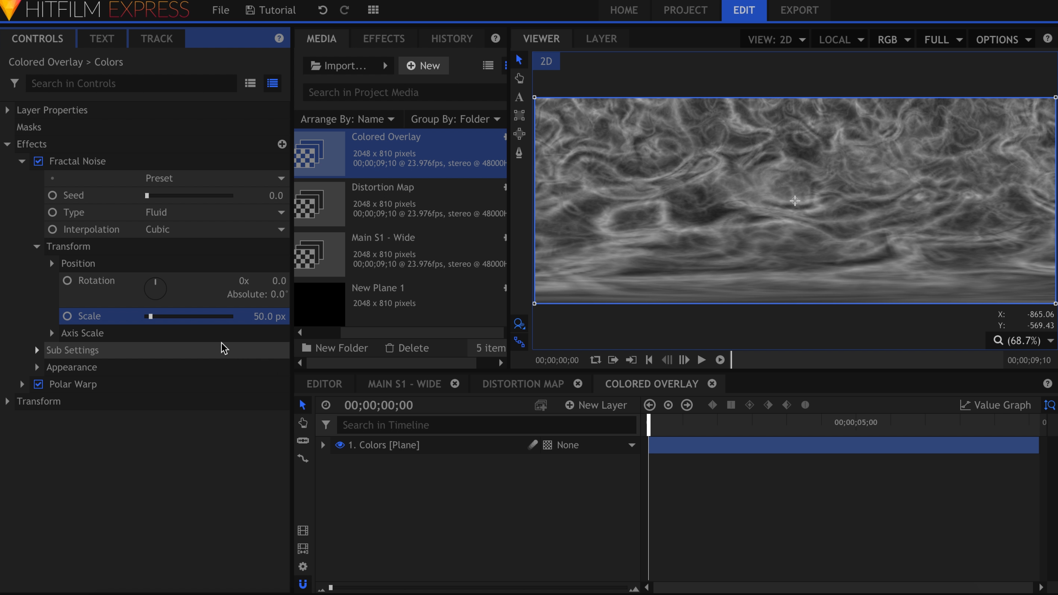
- Duplicate the Fractal Noise effect on the Colors plane and set the second copy's type to Colored Clouds
left_click(22, 161)
right_click(67, 167)
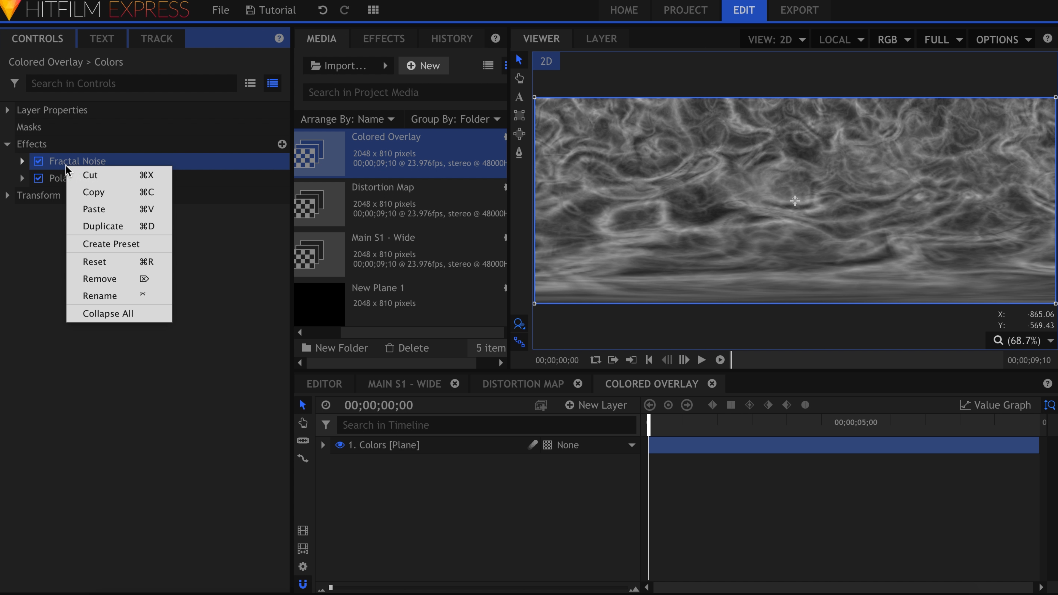
left_click(104, 226)
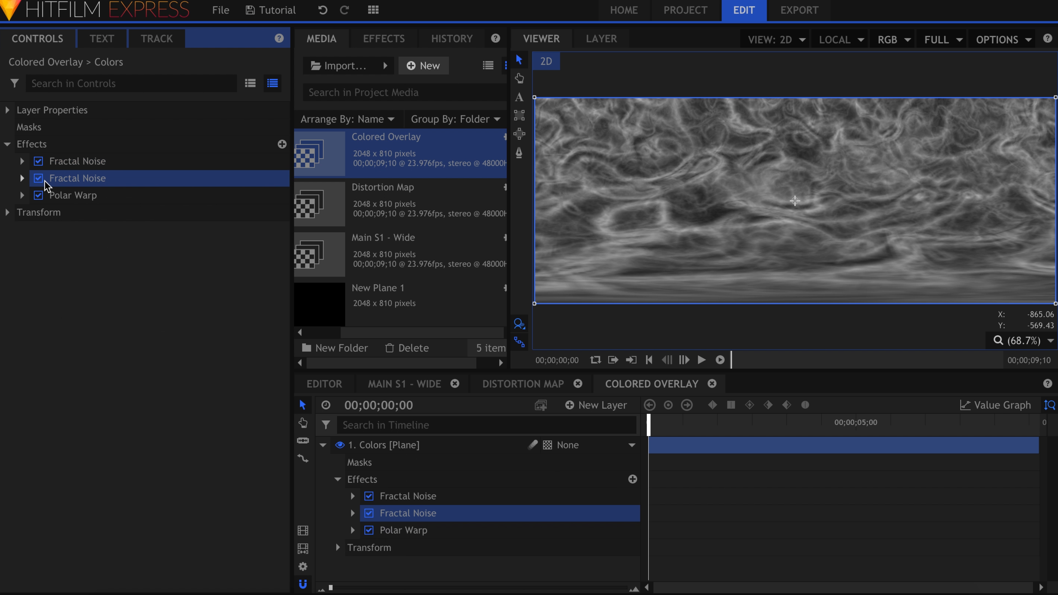
left_click(22, 178)
left_click(196, 230)
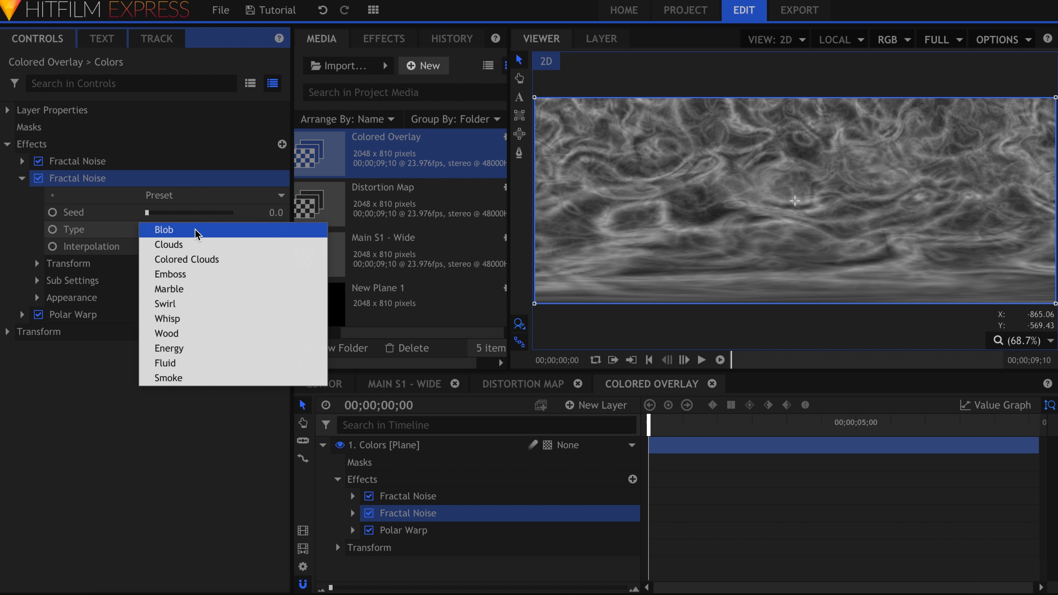
left_click(201, 264)
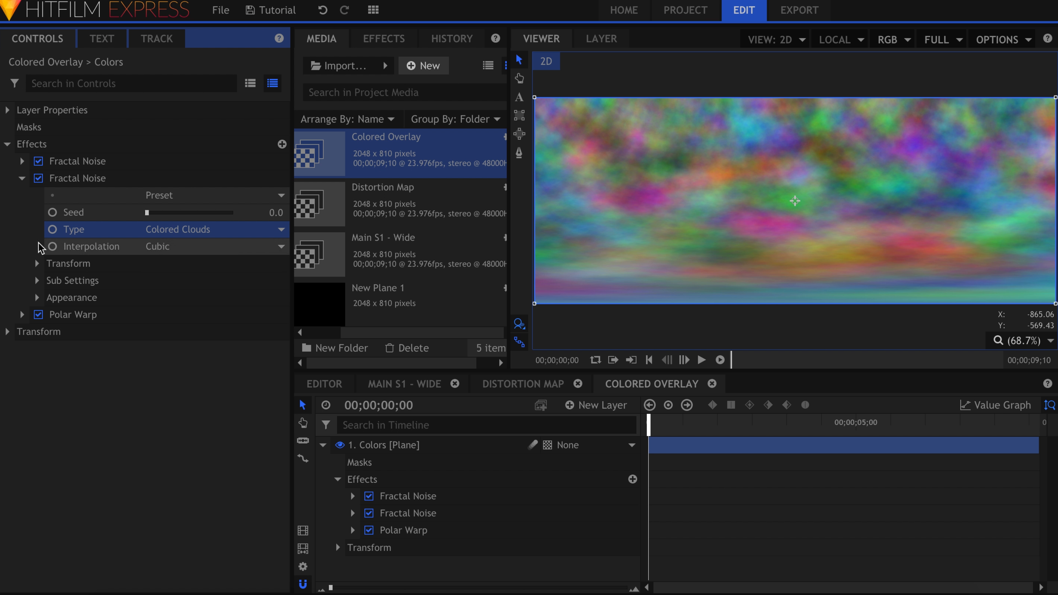
- Keyframe the second Fractal Noise's Seed from 0.0 at the first frame to 5.0 at the last frame, 00;00;09;09
left_click(52, 213)
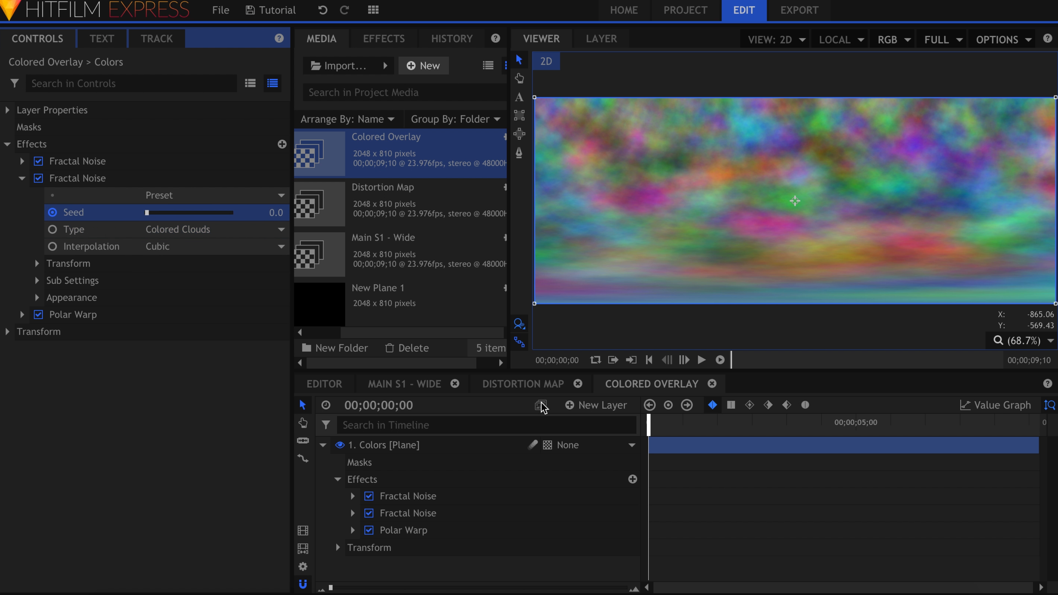
left_click_drag(645, 424, 1038, 459)
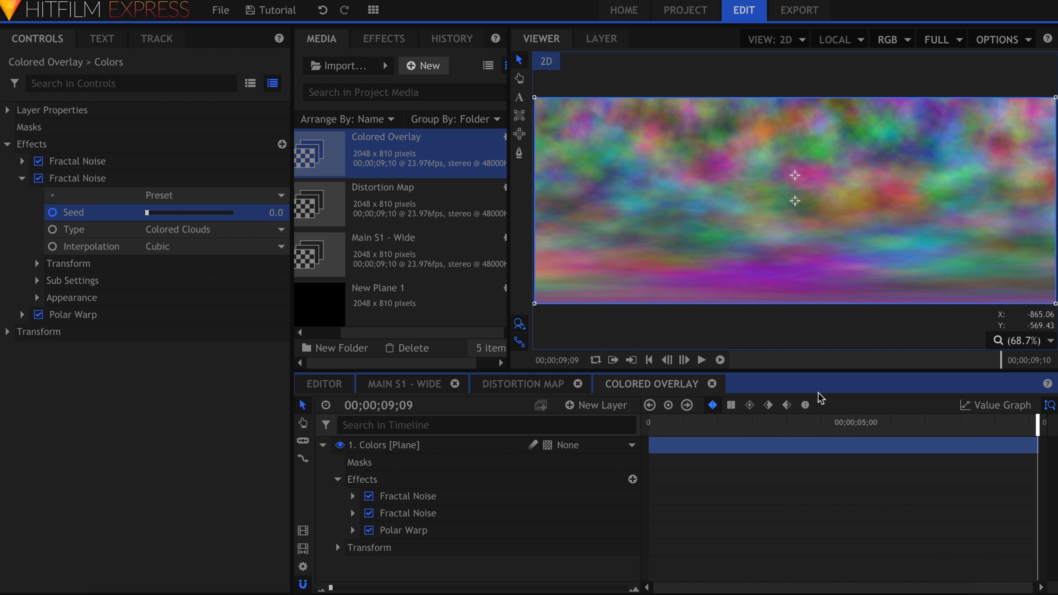
key("space")
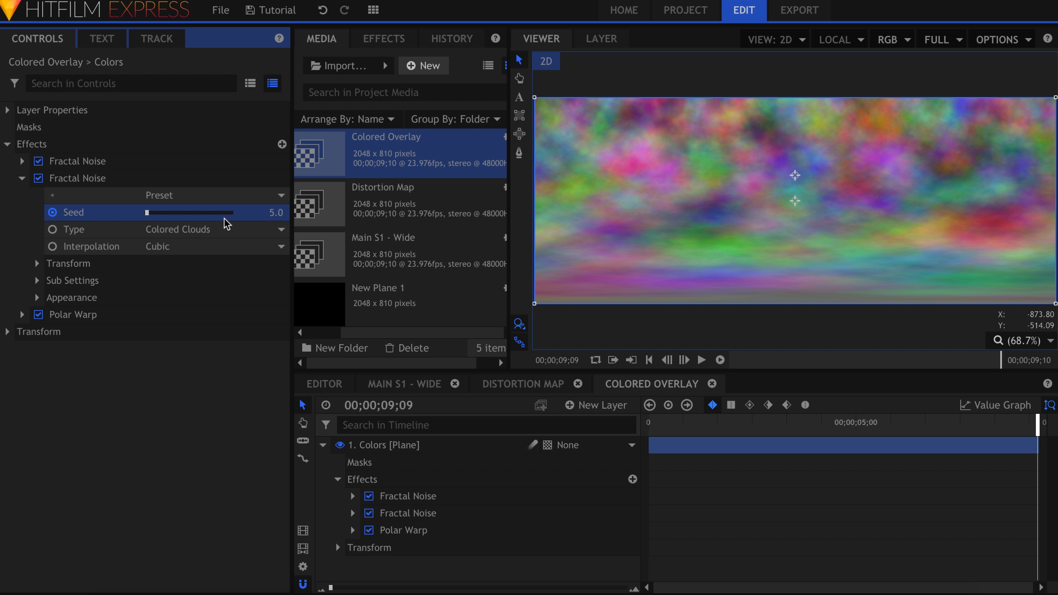
key("space")
- Set the second Fractal Noise's appearance blend to Overlay and return the playhead to the start of the composite
left_click(50, 298)
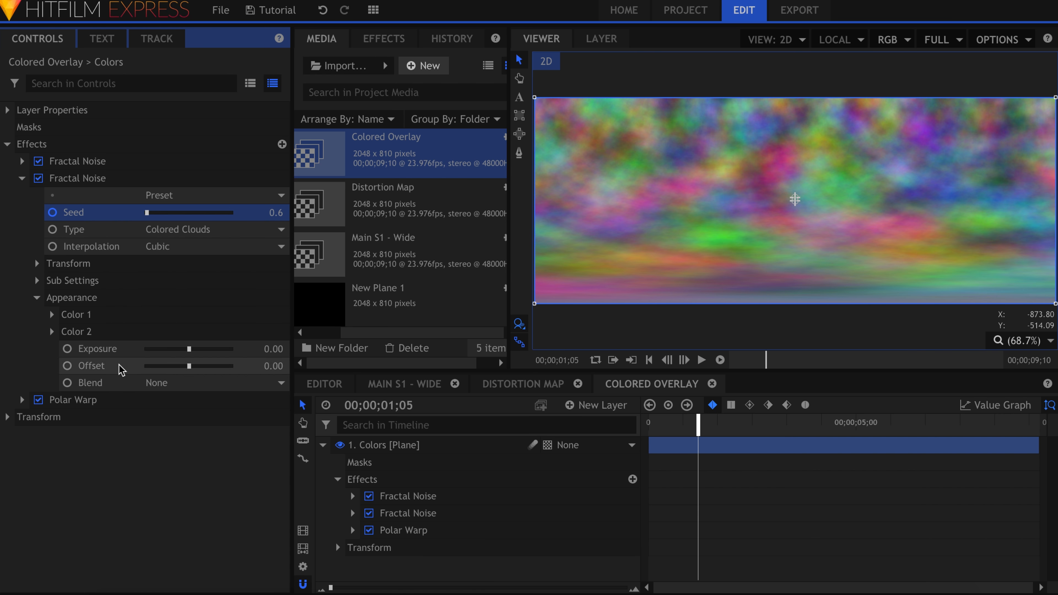
left_click(197, 390)
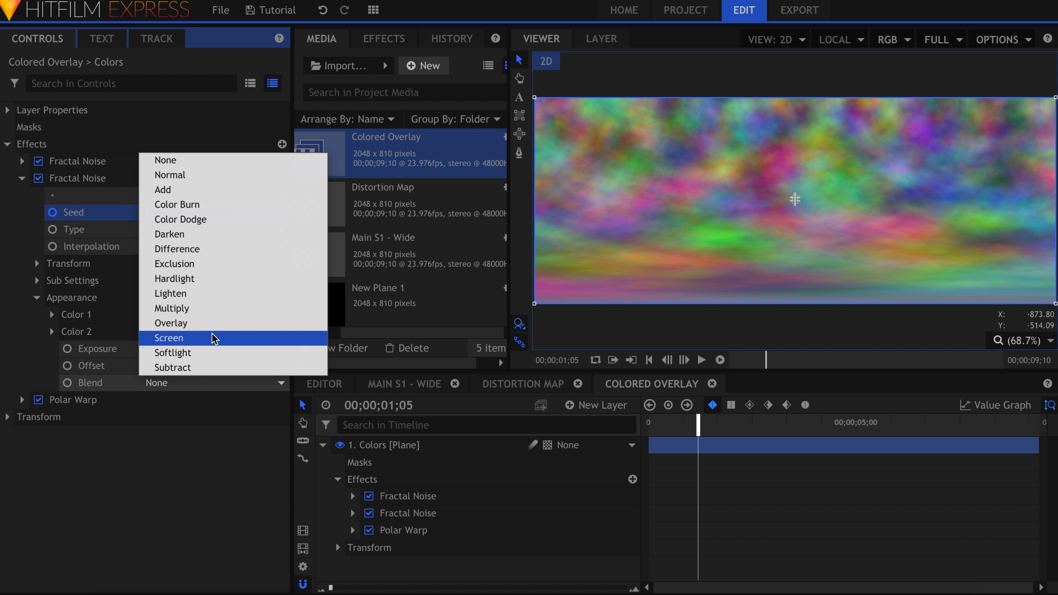
left_click(213, 324)
left_click(178, 461)
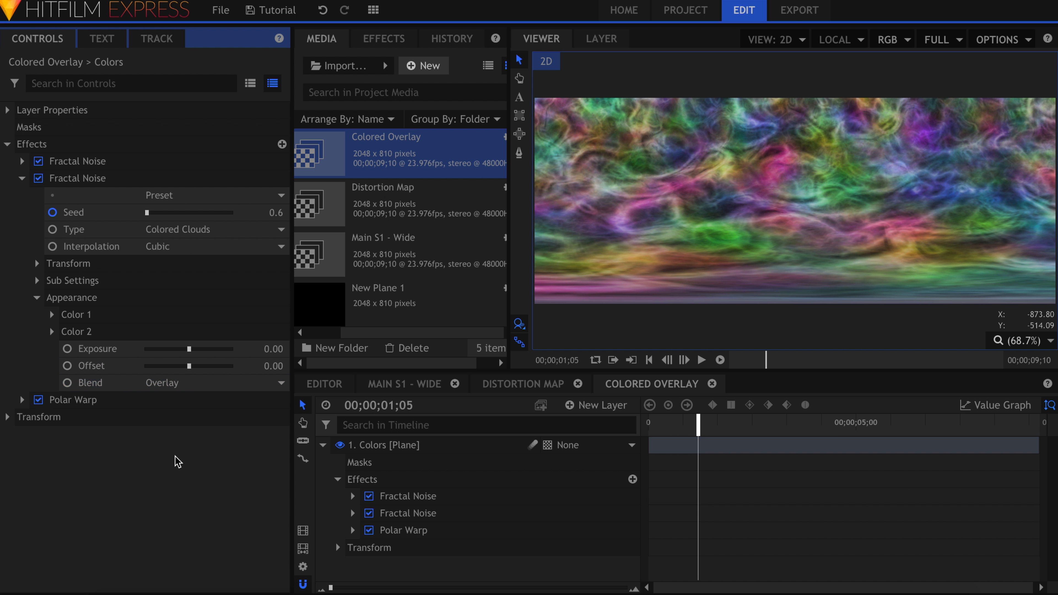
key("Home")
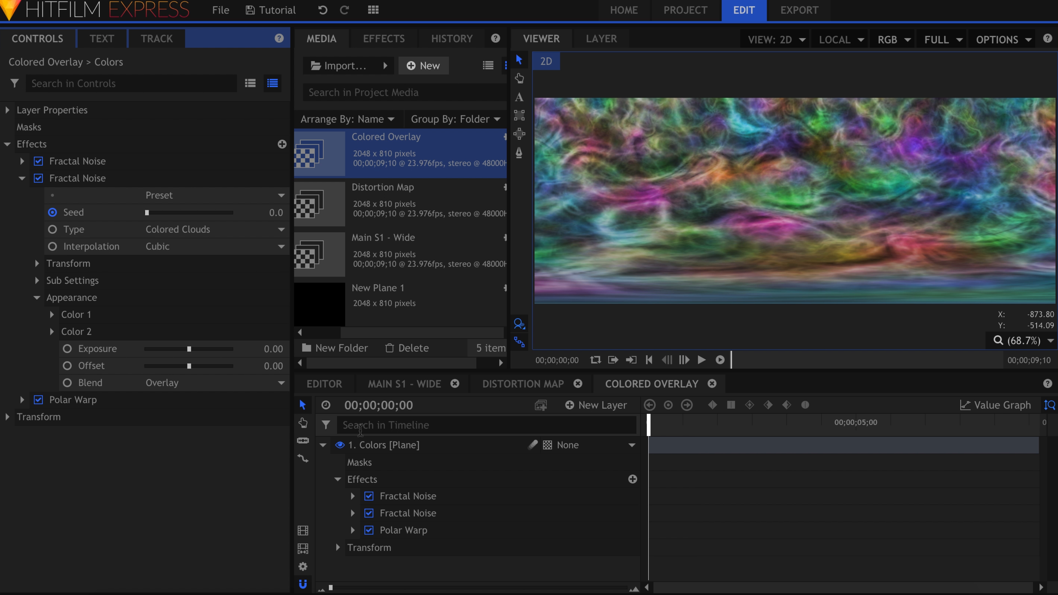
- Add the Colored Overlay composite above the Caustics layer in Main S1 - Wide and change its blend mode to mix with the footage
left_click(396, 384)
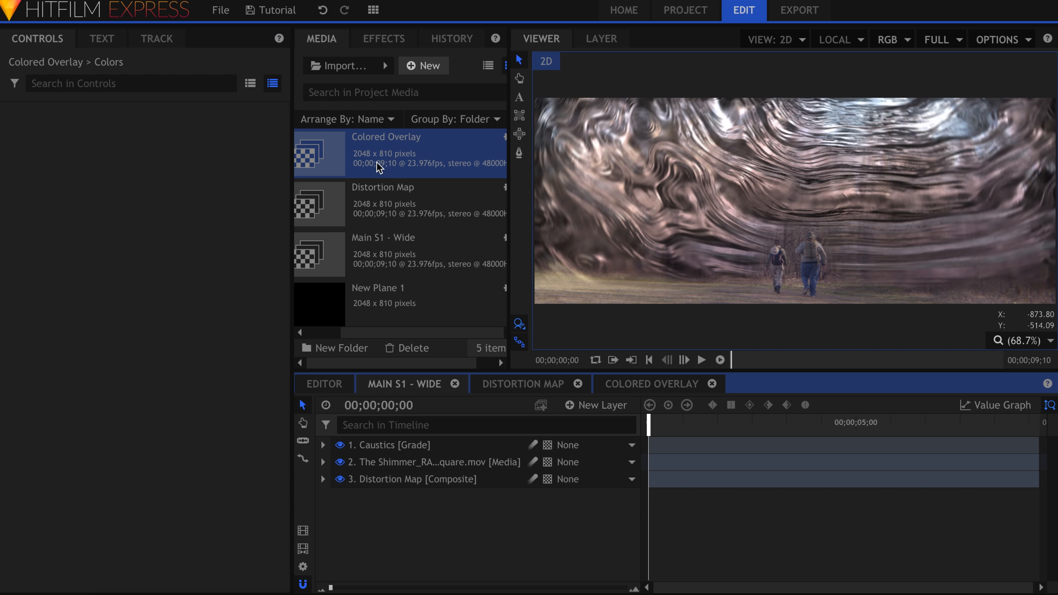
left_click_drag(403, 261, 412, 450)
right_click(412, 449)
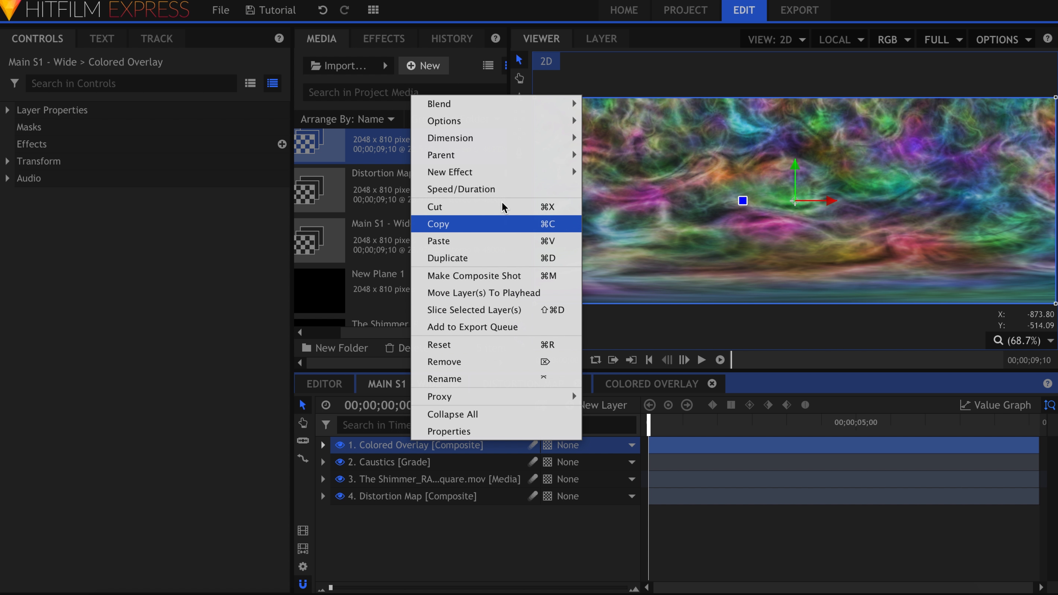
mouse_move(510, 112)
left_click(612, 364)
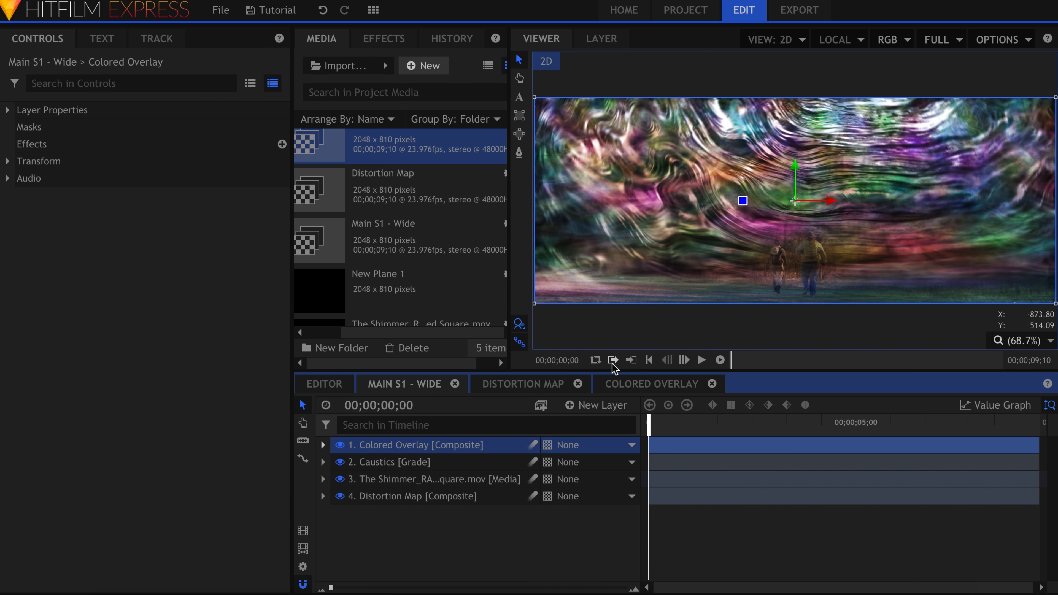
left_click(511, 522)
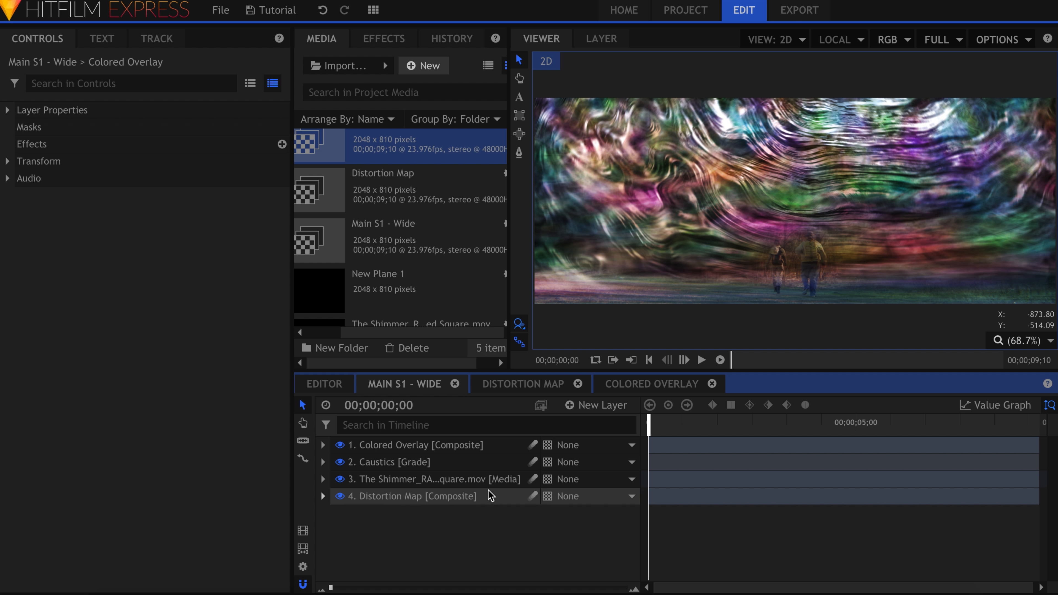
- Copy both the Add mask and the Subtract mask of the Caustics grade layer
left_click(456, 462)
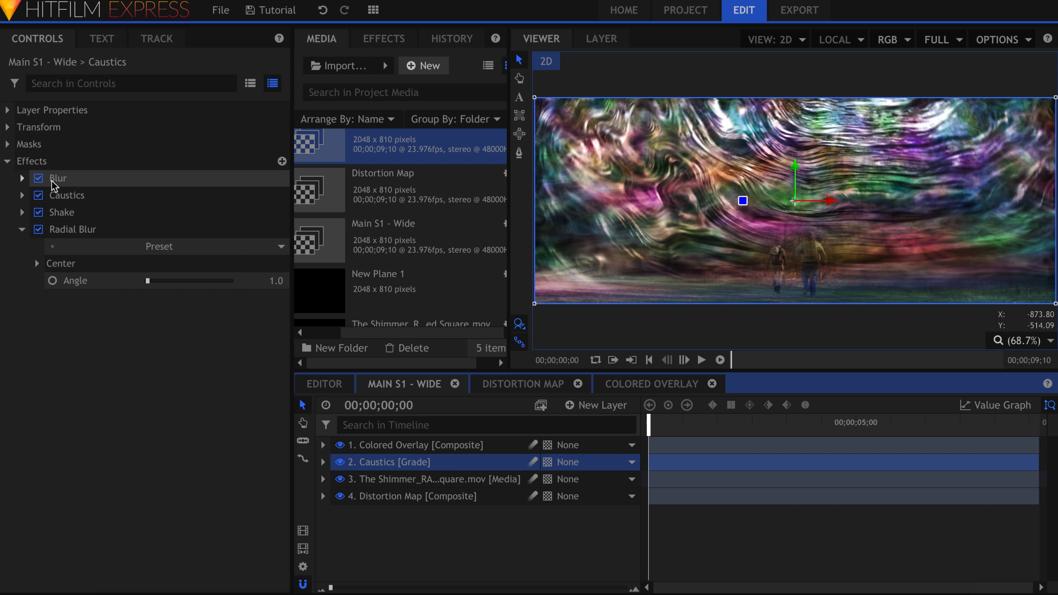
left_click(13, 161)
left_click(13, 144)
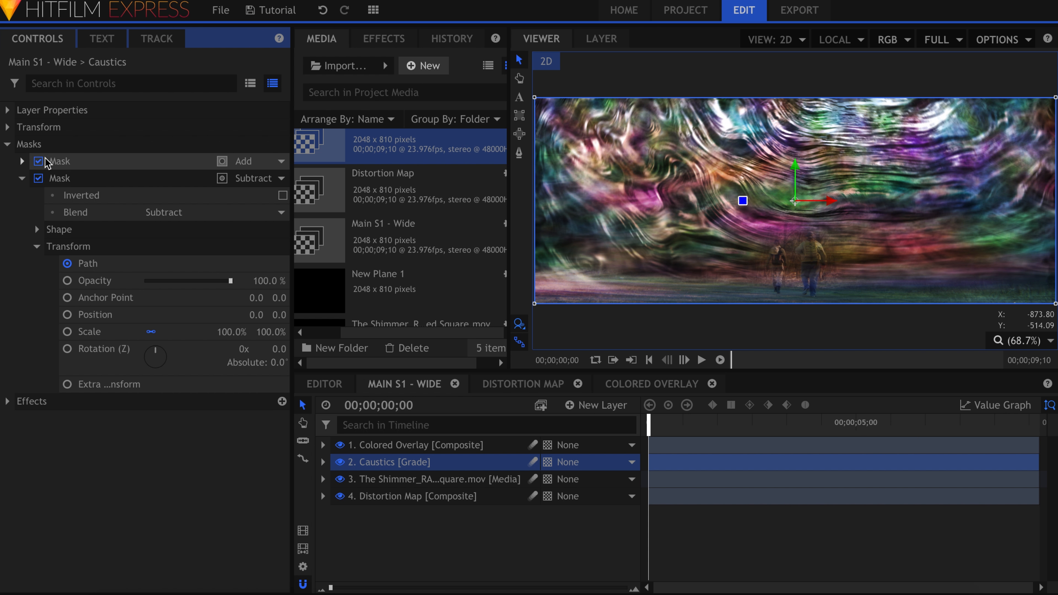
left_click(22, 178)
left_click(61, 161)
left_click(71, 179, "shift")
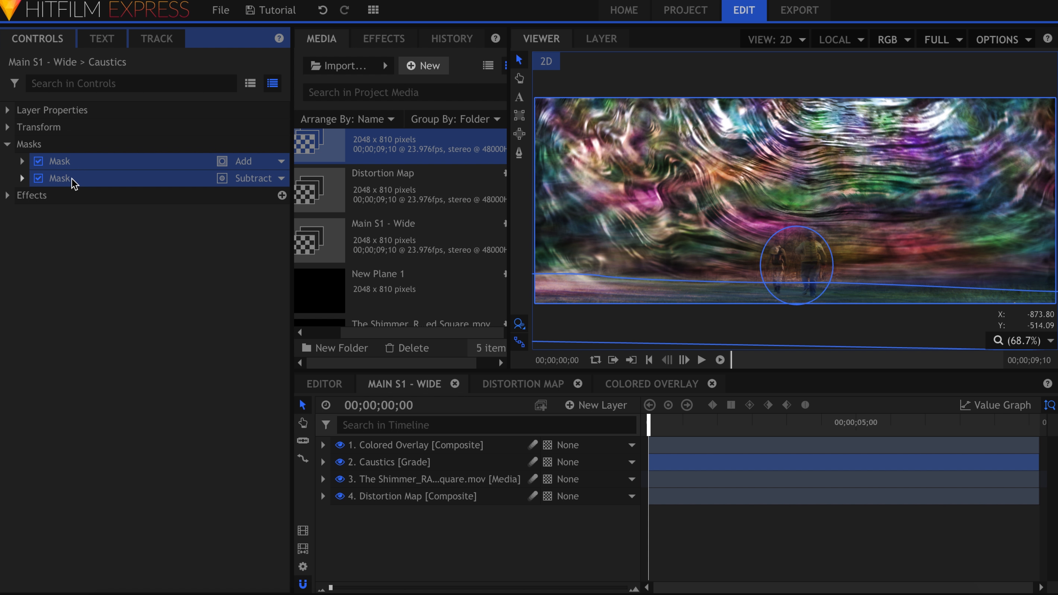
right_click(71, 179)
left_click(96, 206)
- Paste the copied masks onto the Colored Overlay layer and collapse the layer
left_click(446, 445)
right_click(446, 445)
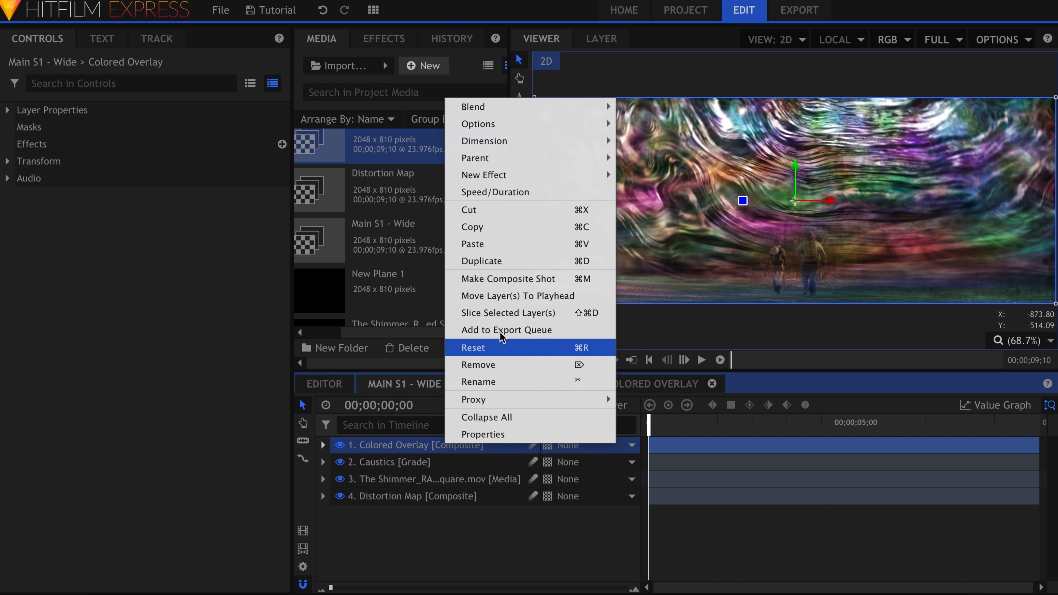
left_click(492, 244)
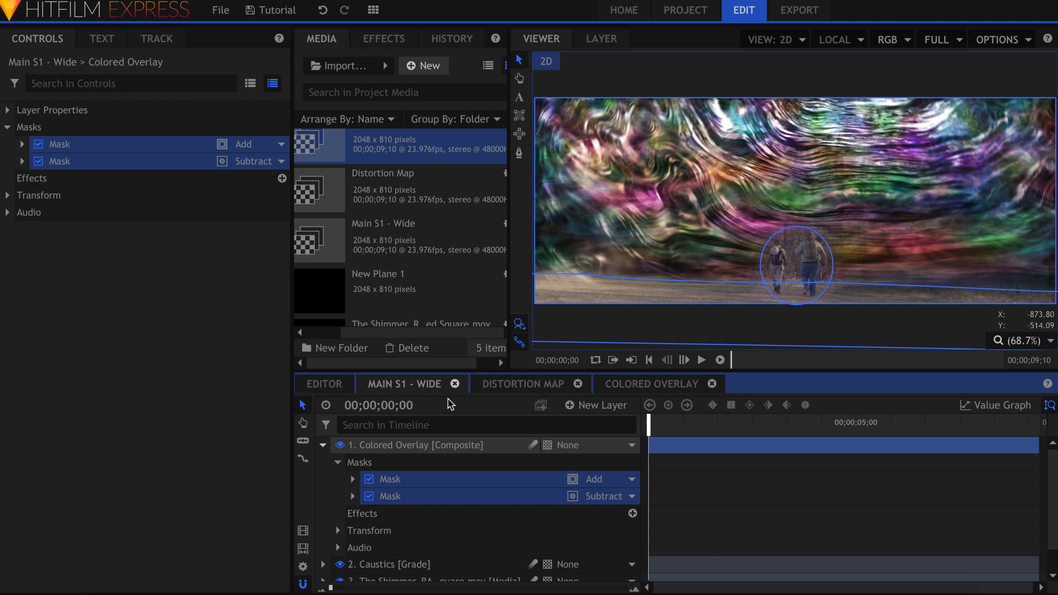
left_click(324, 446)
left_click(383, 536)
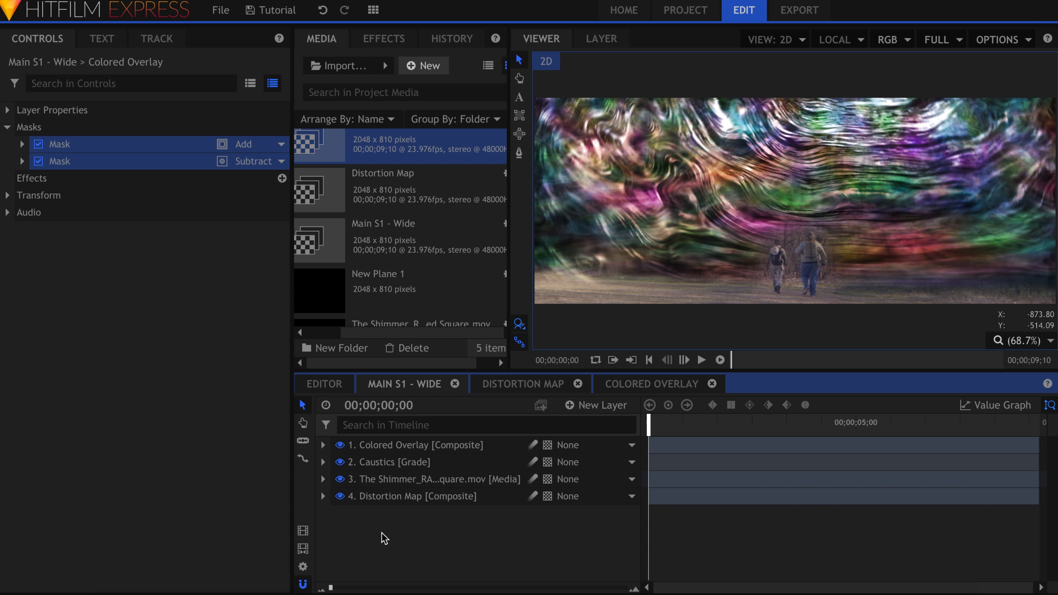
left_click(236, 513)
left_click(463, 535)
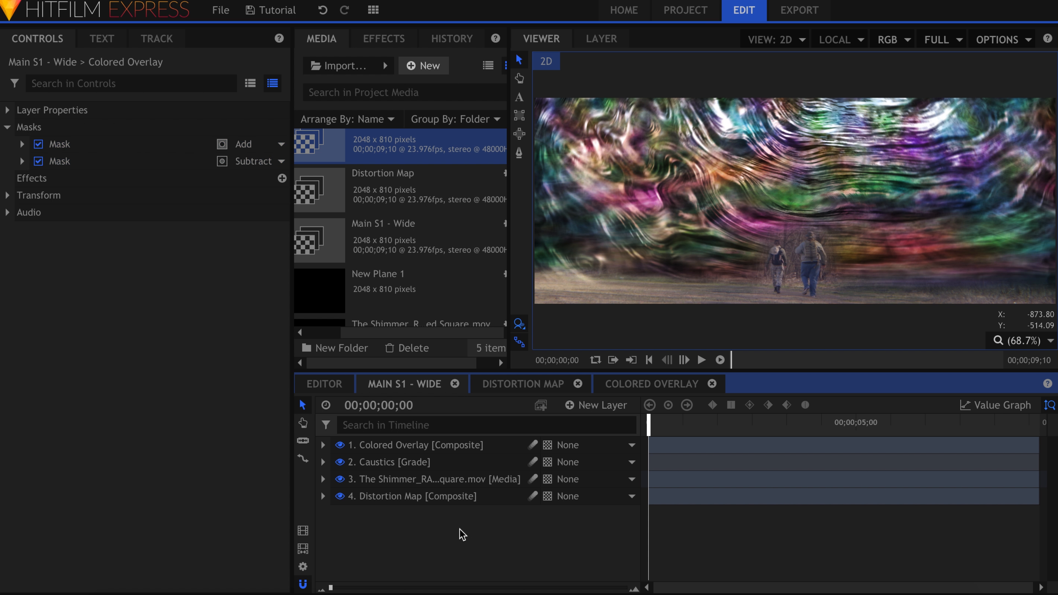
- Create a new grade layer above Colored Overlay in Main S1 - Wide and name it Final Grade
left_click(608, 404)
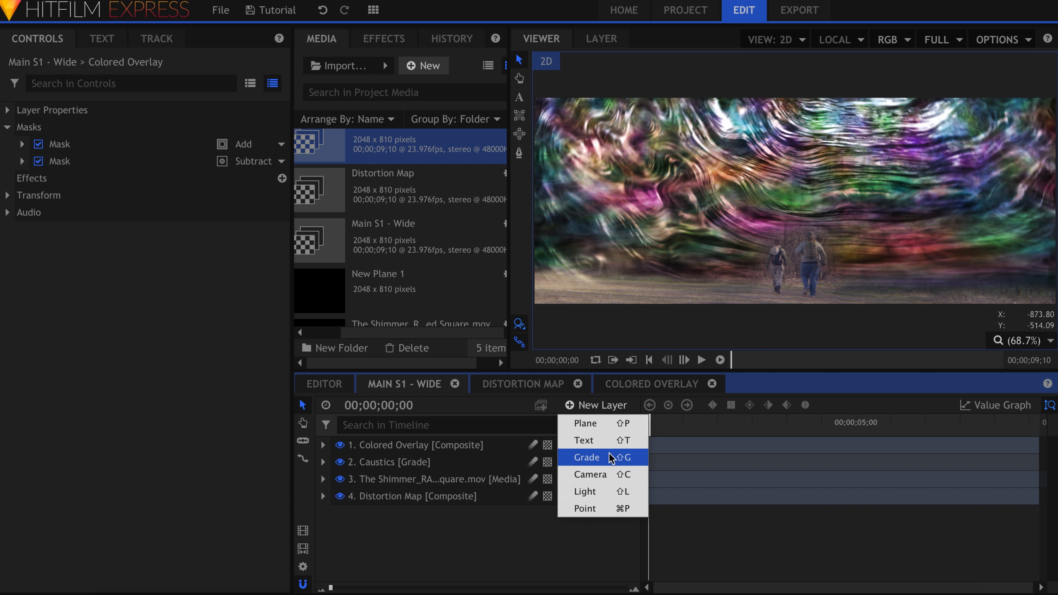
left_click(584, 456)
double_click(481, 448)
type("F")
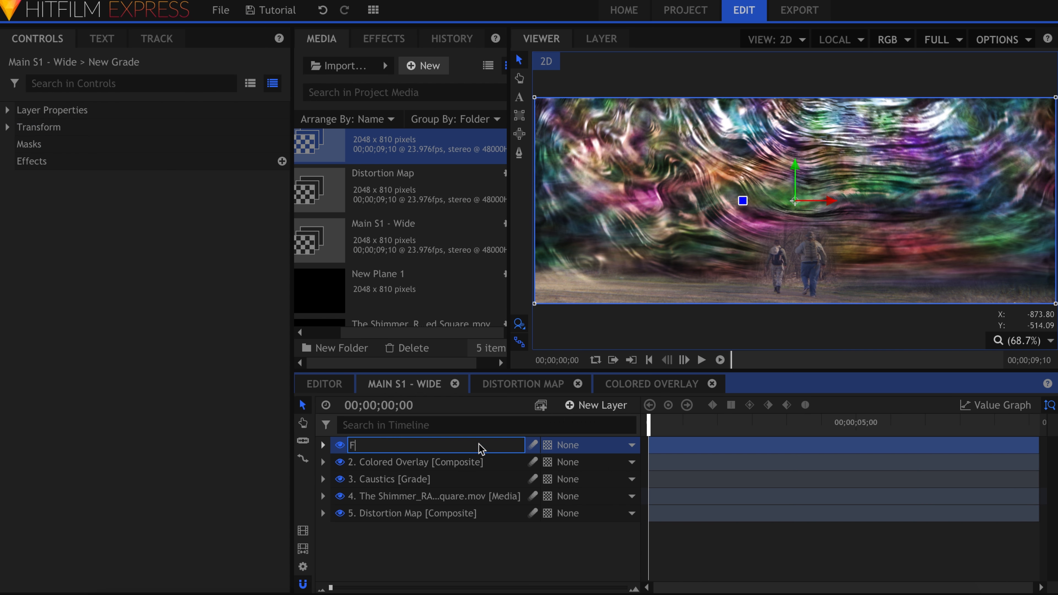
type("inal Grade")
key("Return")
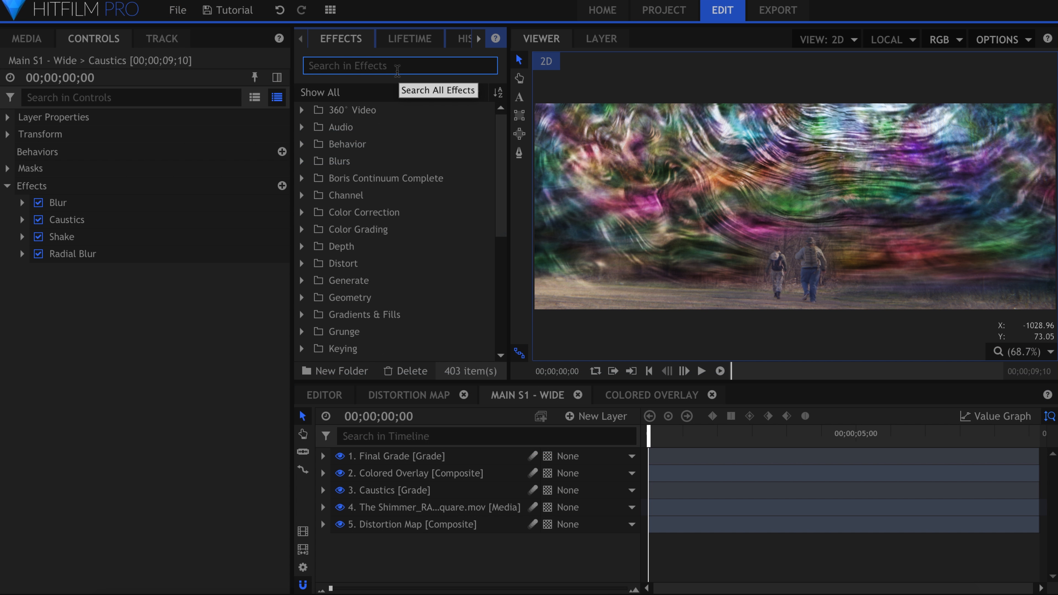
- Apply Anamorphic Lens Flare to the Final Grade layer with threshold 0.33, blur flare 8.00 px and a Streak 1 length of 100.0
type("anamor")
left_click_drag(409, 127, 447, 461)
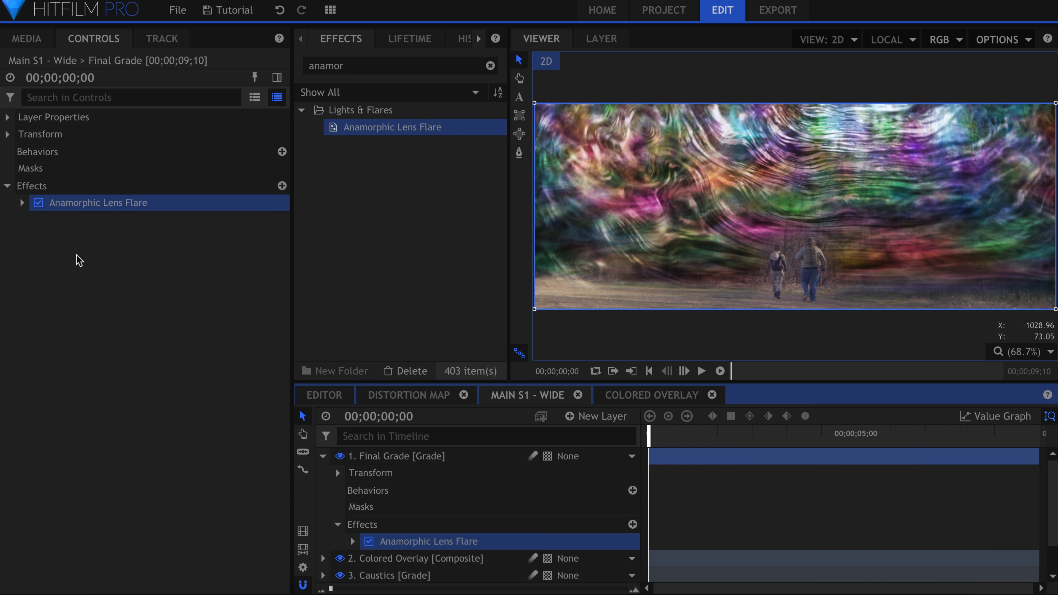
left_click(22, 203)
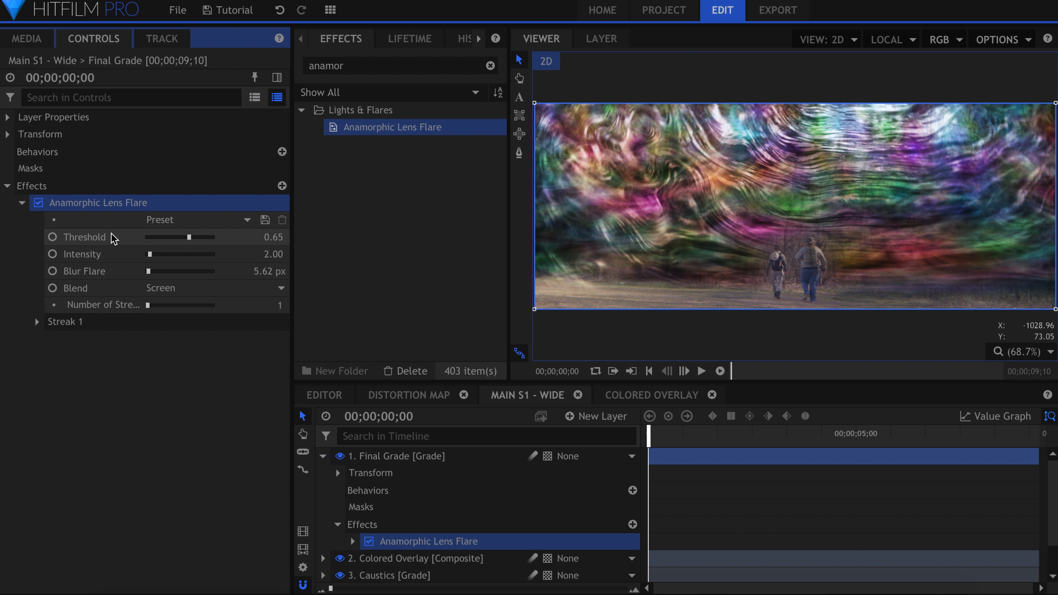
left_click_drag(188, 237, 149, 256)
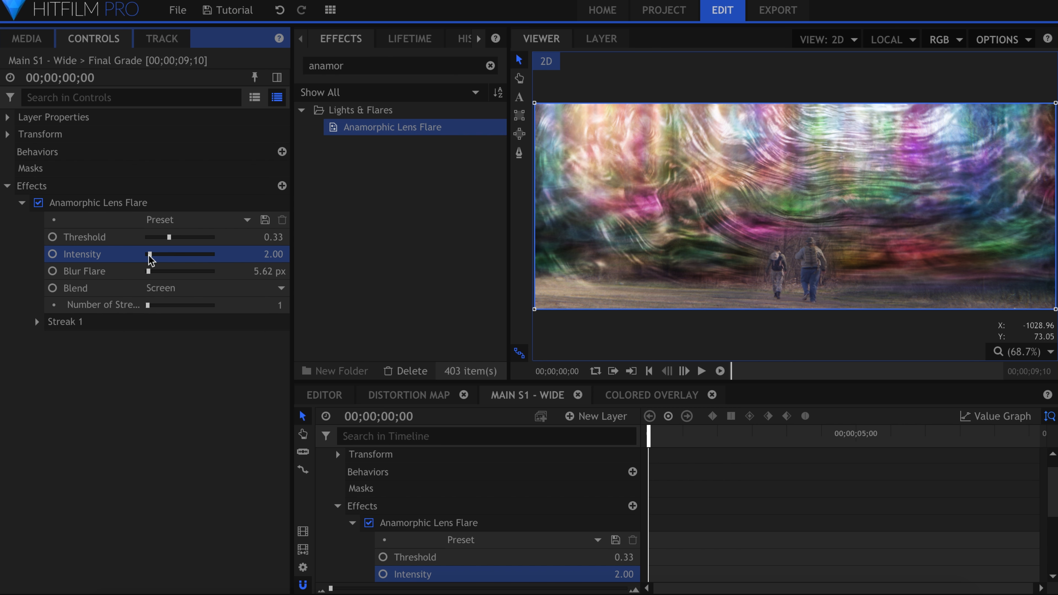
left_click(36, 321)
left_click_drag(146, 340, 160, 340)
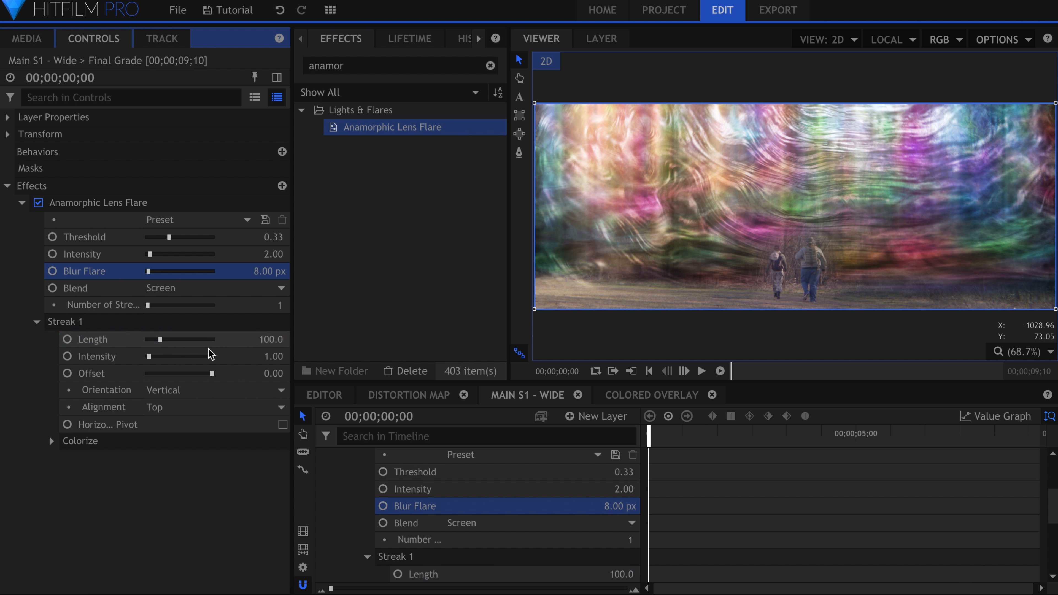
- Try the Horizontal orientation for the lens flare's Streak 1 and undo the change
left_click(280, 392)
left_click(278, 392)
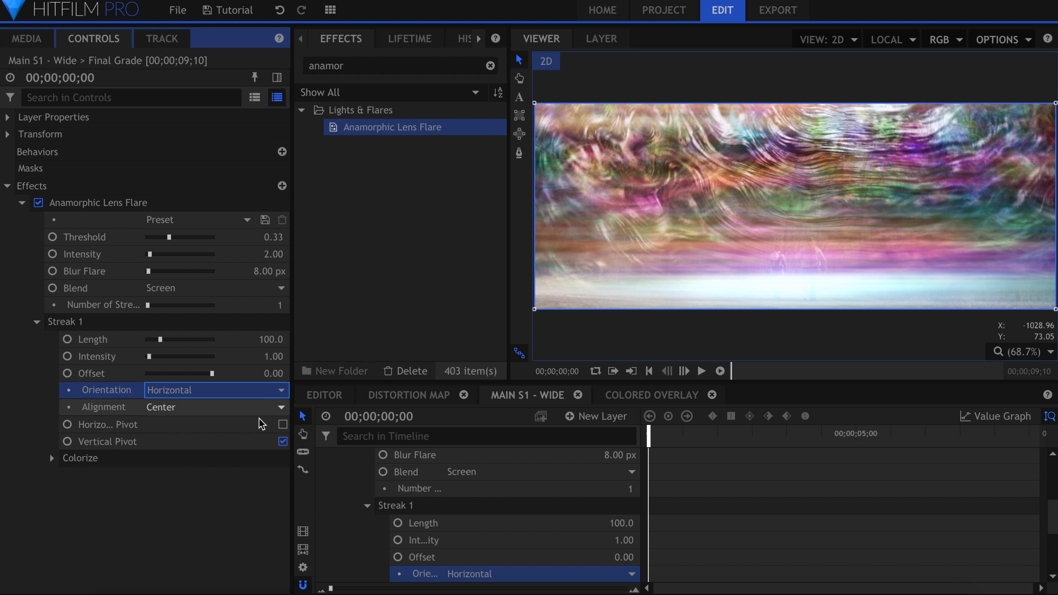
key("ctrl+z")
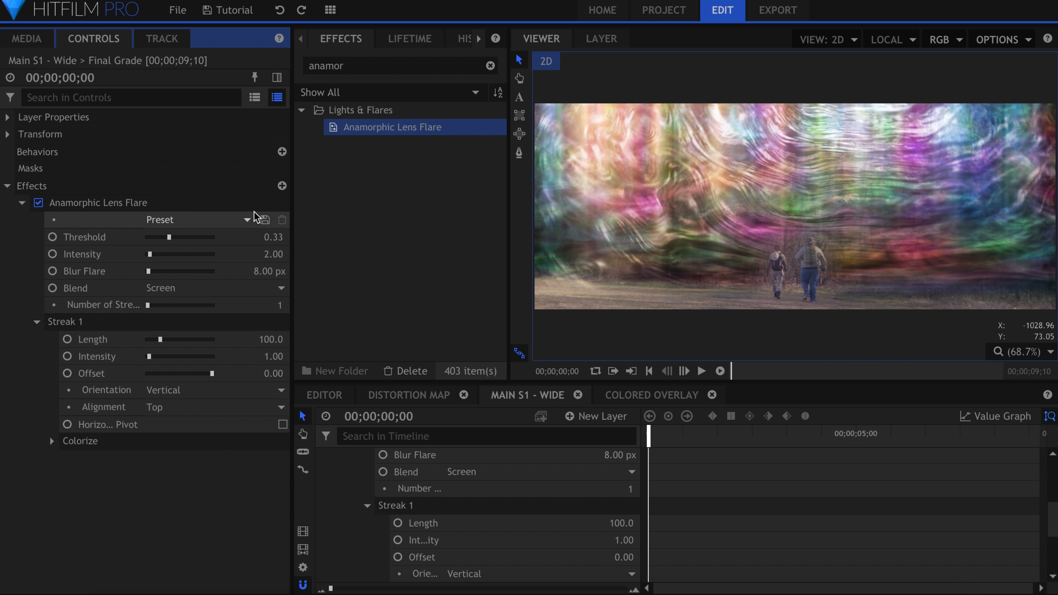
- Add a Glow effect to Final Grade with intensity 0.8, threshold 76.0% and radius 353.2 px, and compare the image with and without it
double_click(380, 68)
type("glow")
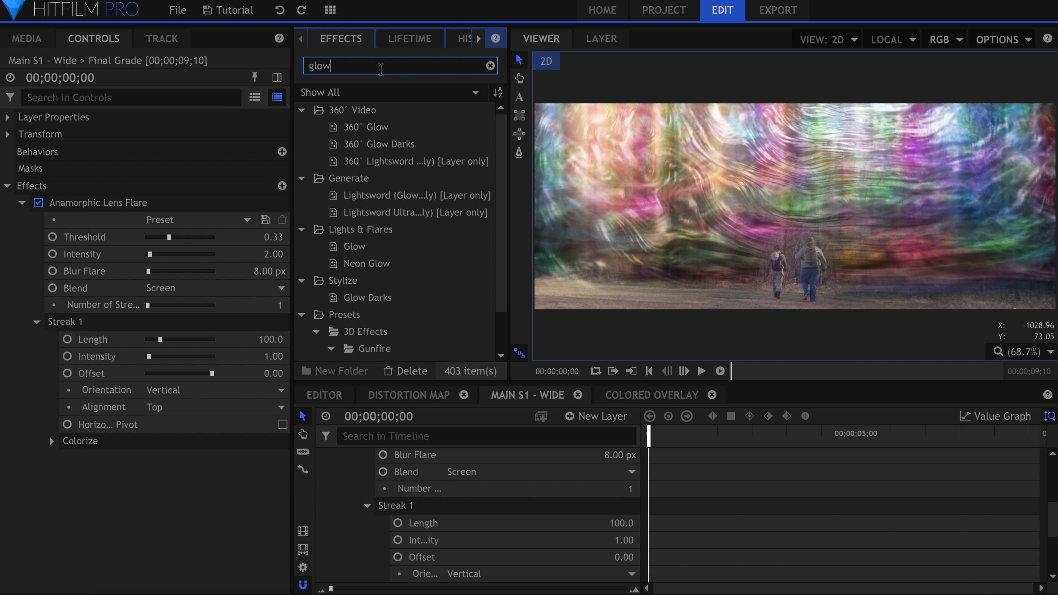
left_click_drag(378, 246, 127, 380)
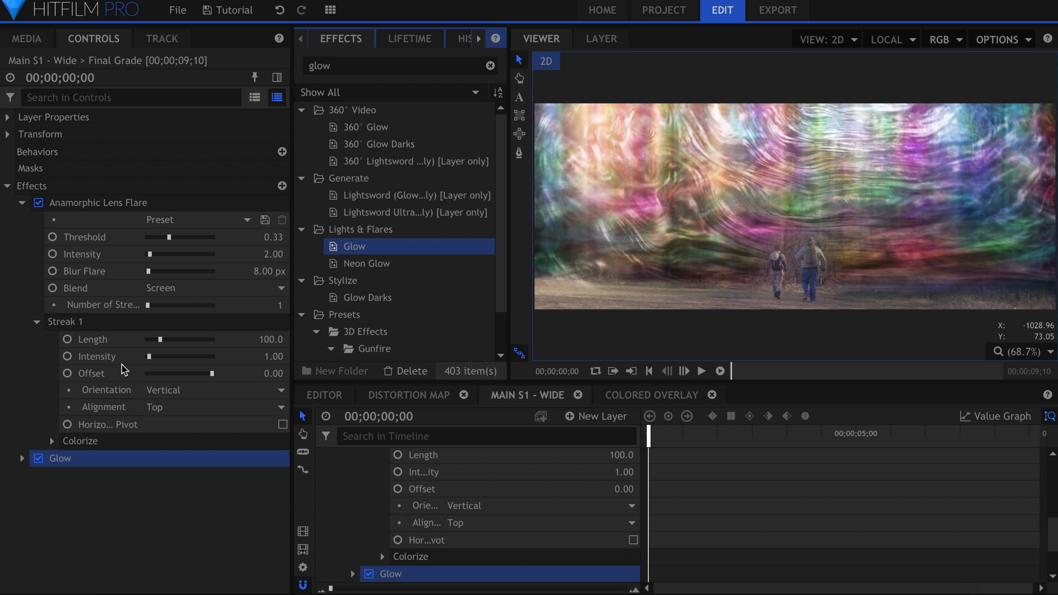
left_click(22, 203)
left_click(23, 219)
left_click_drag(194, 271, 190, 293)
left_click(158, 405)
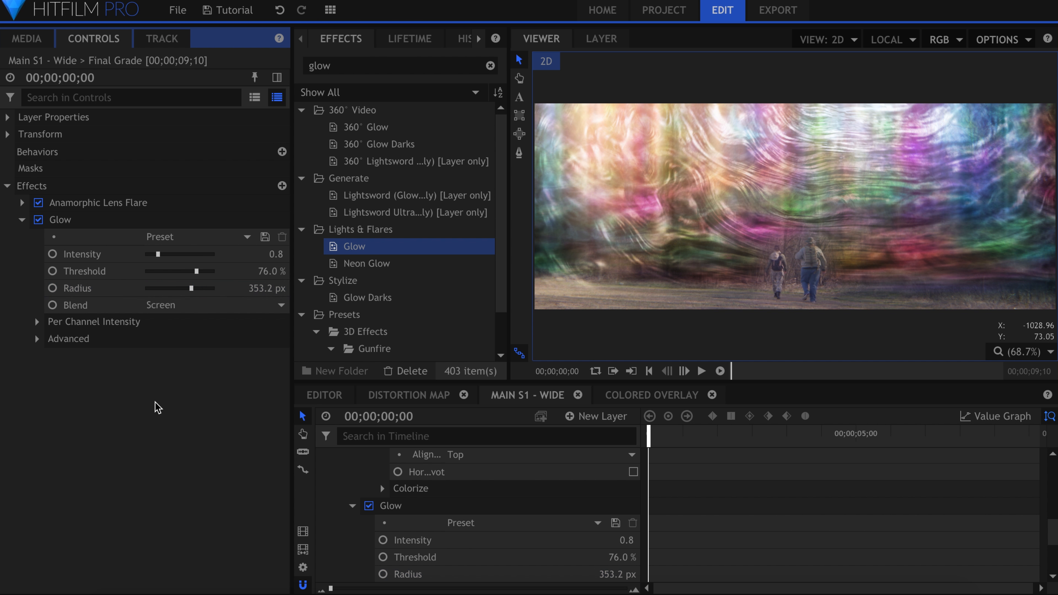
left_click(40, 220)
left_click(39, 219)
- Duplicate the Glow effect and set the copy's threshold to 35.0%, intensity to 0.4 and radius to 148.4 px
left_click(22, 220)
right_click(94, 222)
left_click(118, 291)
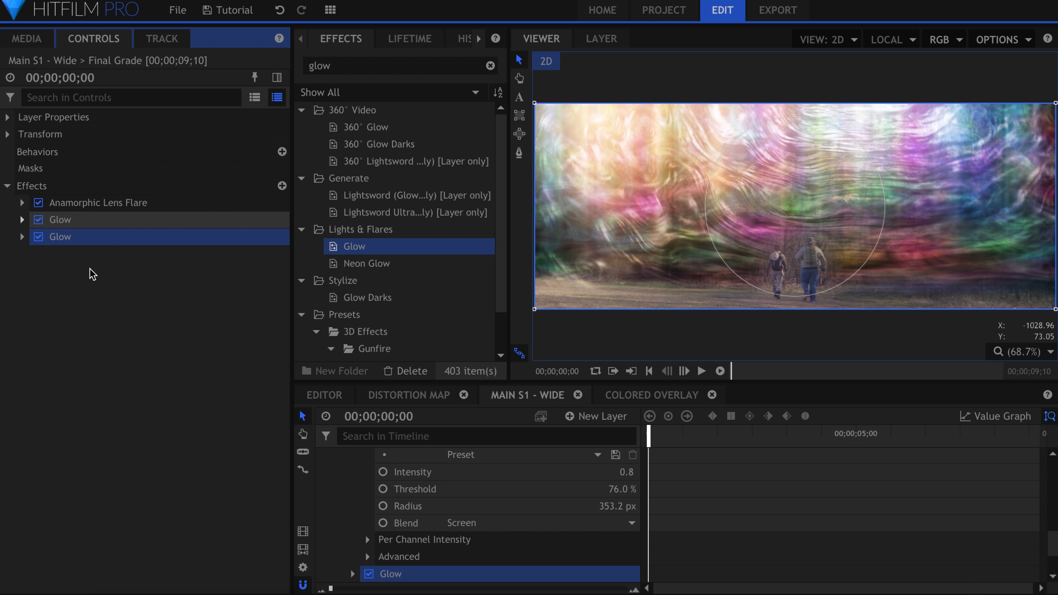
left_click(22, 237)
left_click_drag(187, 288, 151, 277)
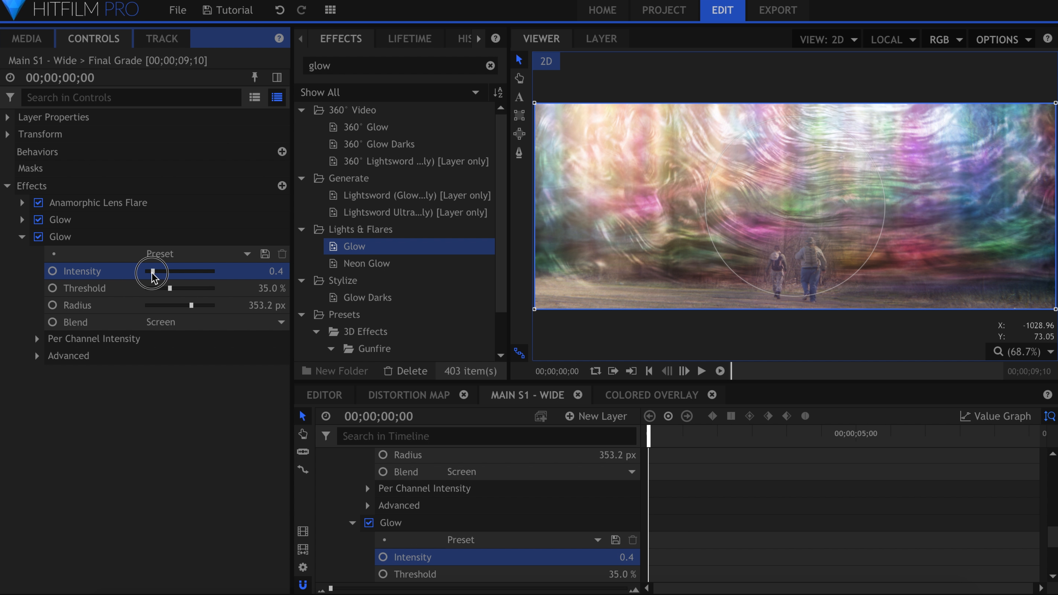
left_click_drag(191, 307, 165, 305)
- Find the Curves effect and add it below the second Glow on the Final Grade layer
left_click(376, 67)
double_click(376, 67)
type("curves")
left_click_drag(362, 127, 100, 311)
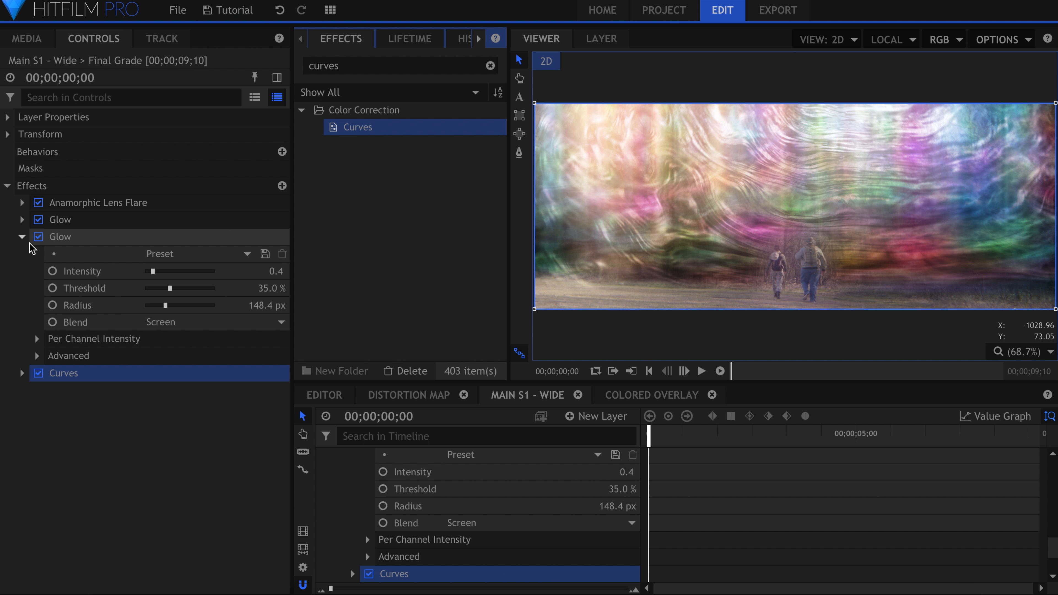
- Shape the RGB curve with two points, pulling the shadows down below the diagonal and placing the other in the highlights
left_click(22, 236)
left_click(22, 253)
left_click_drag(292, 312, 390, 324)
left_click_drag(234, 451, 241, 455)
left_click(334, 343)
left_click_drag(391, 338, 374, 332)
- Shape the red channel curve, pulling a shadow point below the diagonal and adding a highlight point, and check the grade at different times
left_click(340, 273)
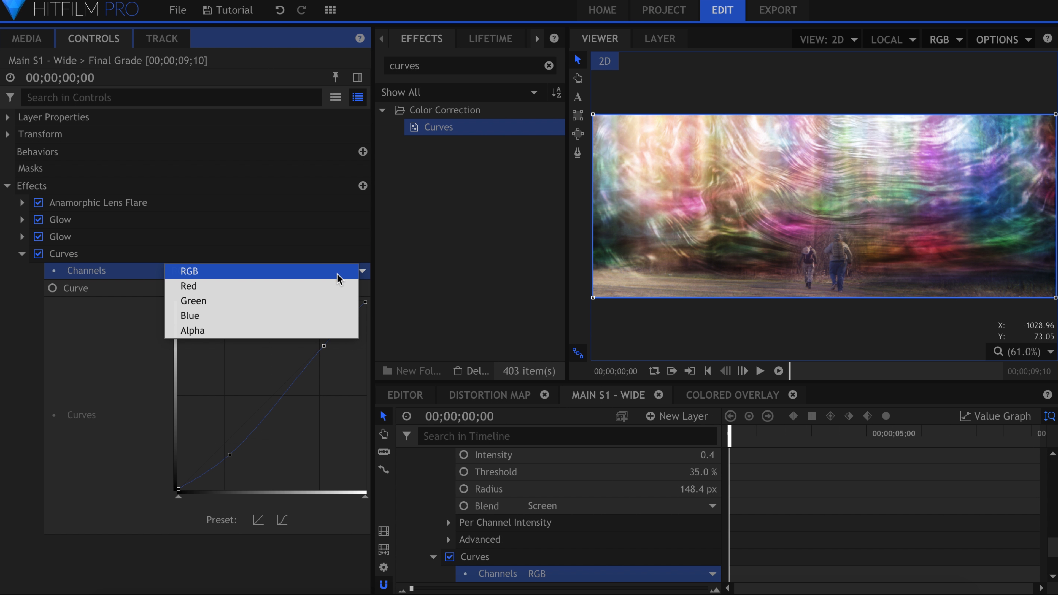
left_click(338, 287)
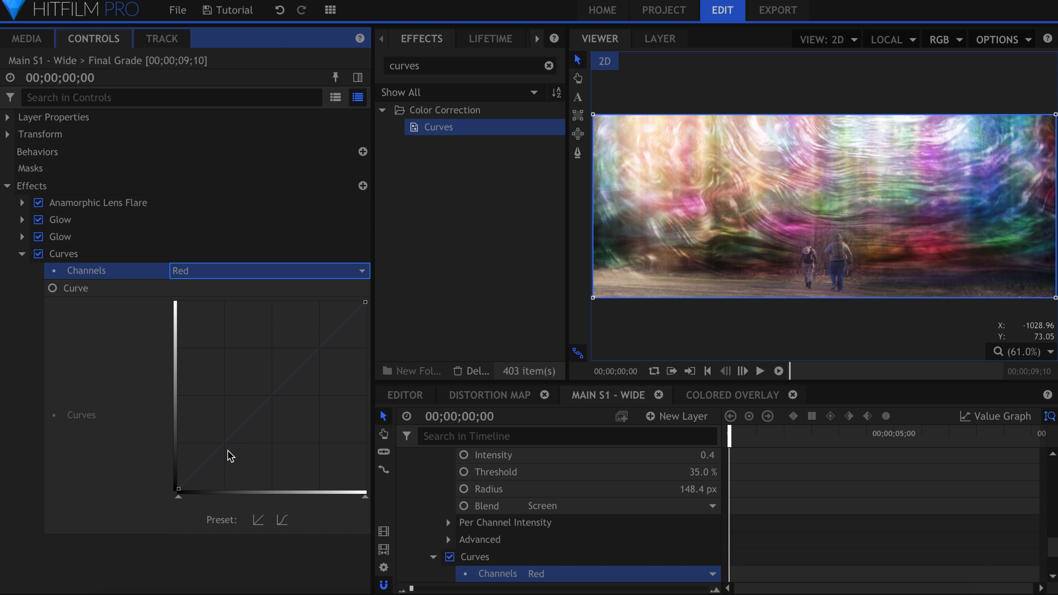
left_click_drag(220, 447, 230, 450)
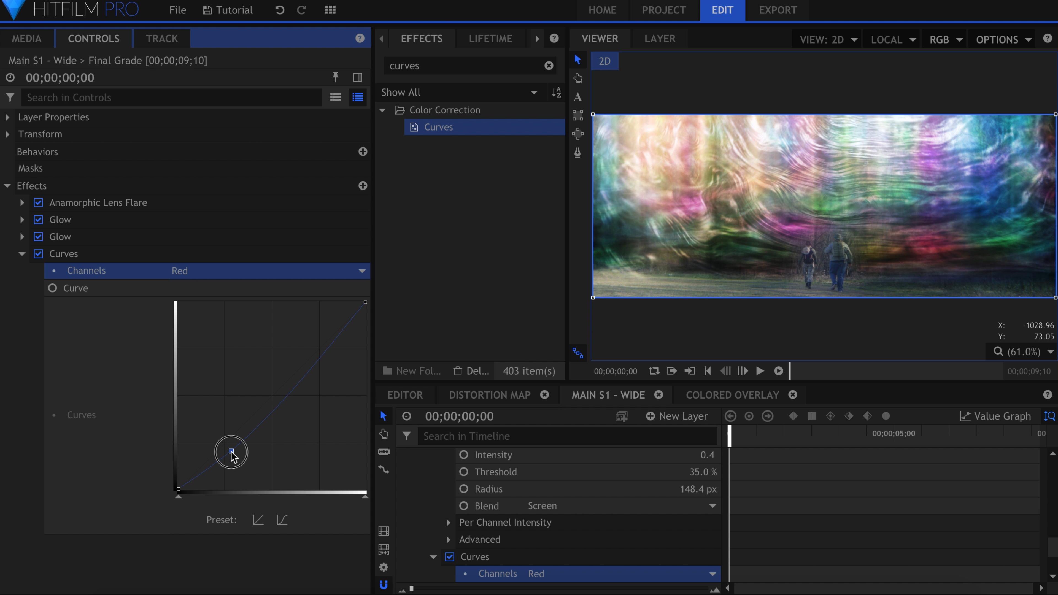
left_click(861, 433)
left_click(952, 435)
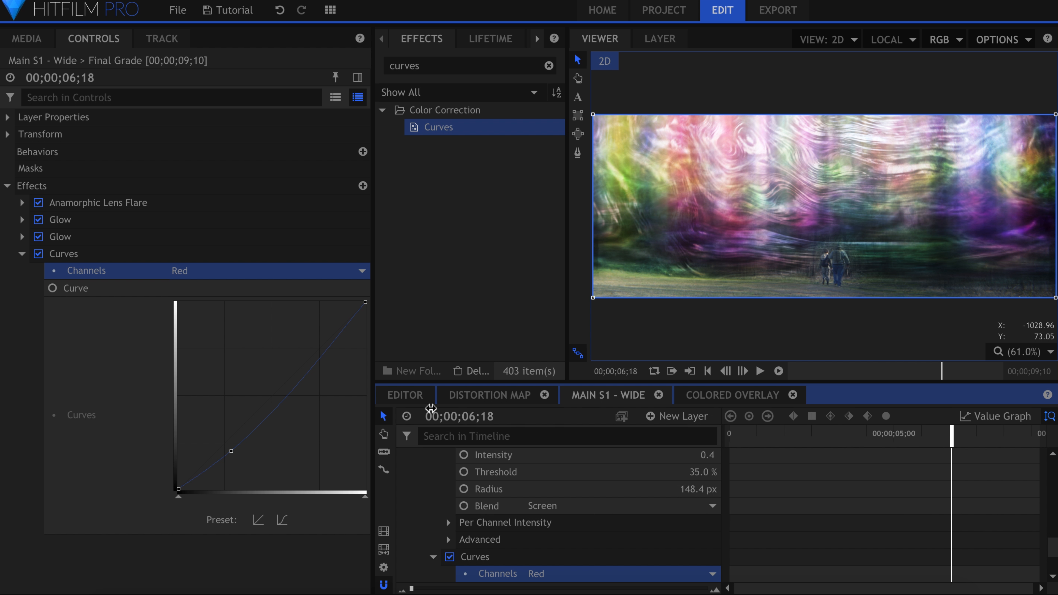
left_click(317, 356)
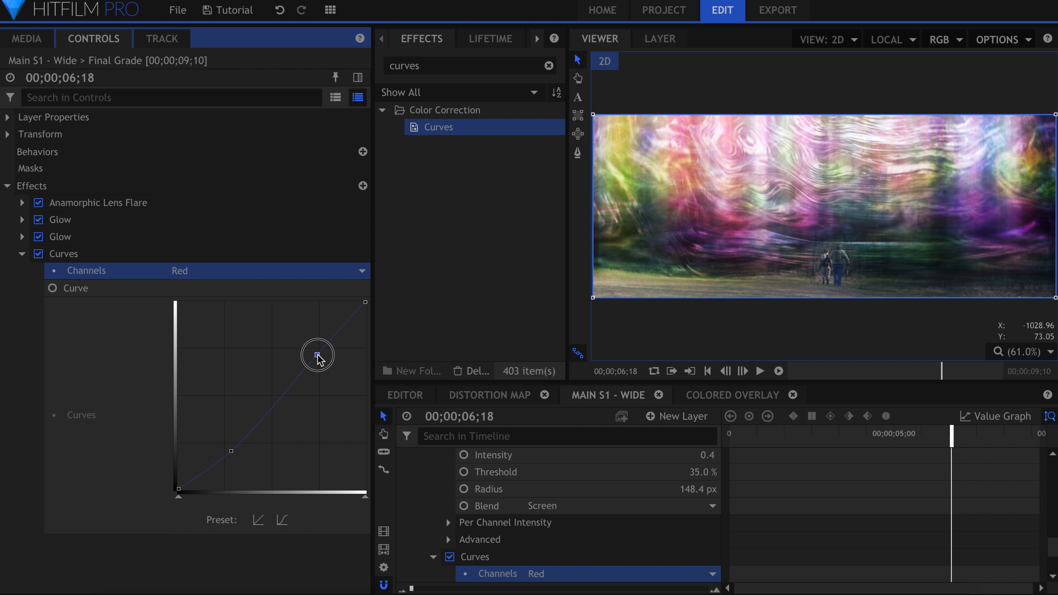
left_click(787, 435)
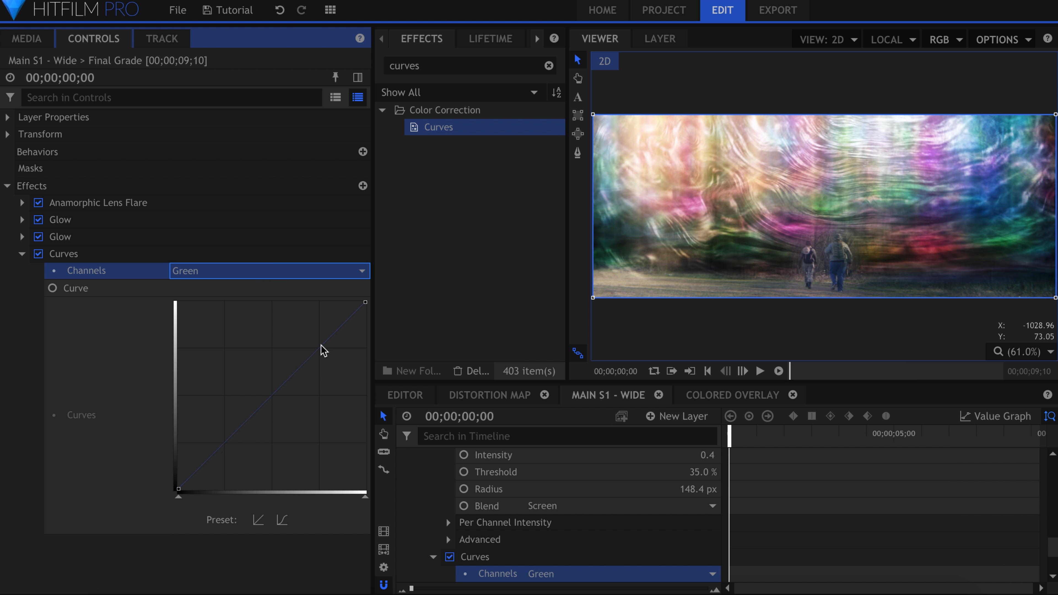
- Add a highlight point to the green channel curve and a shadow point to the blue channel curve, and preview the graded shot
left_click(316, 346)
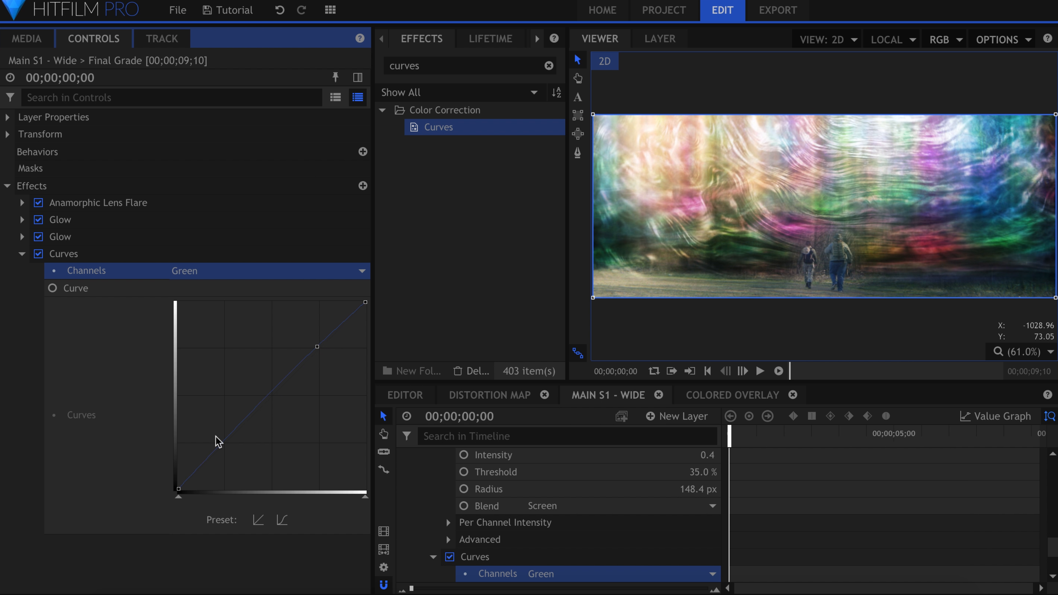
left_click(223, 440)
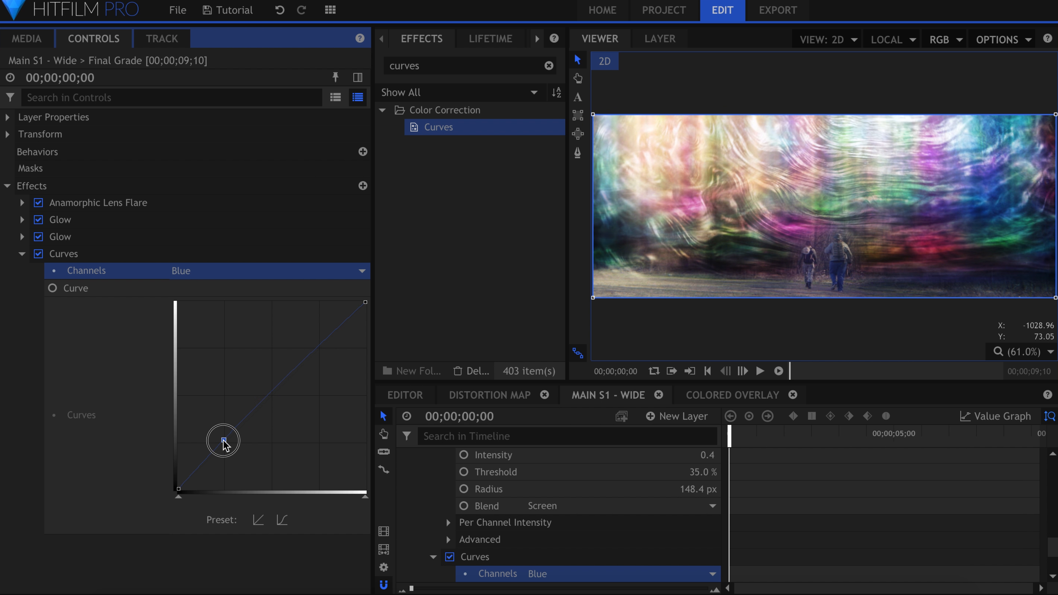
left_click_drag(782, 435, 879, 435)
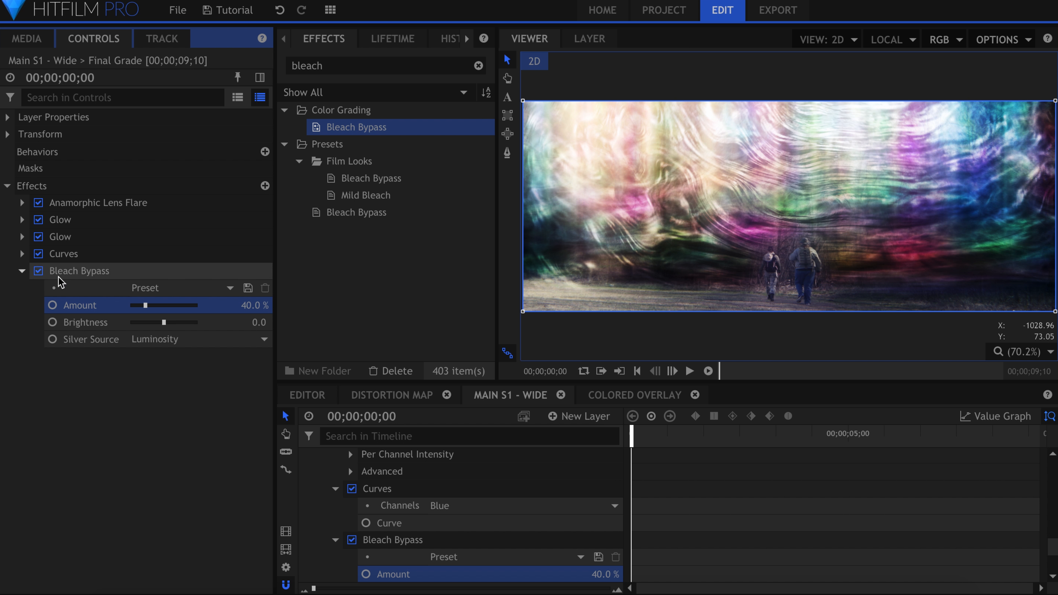
- Collapse the Bleach Bypass settings and open the per-channel intensity settings of the second Glow on Final Grade
left_click(21, 271)
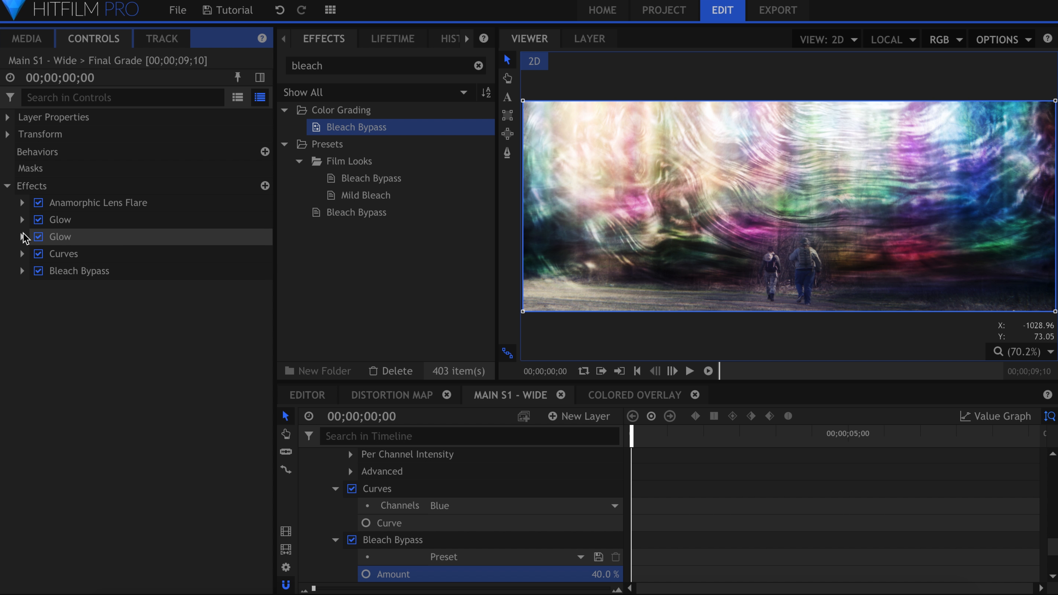
left_click(22, 237)
left_click(36, 338)
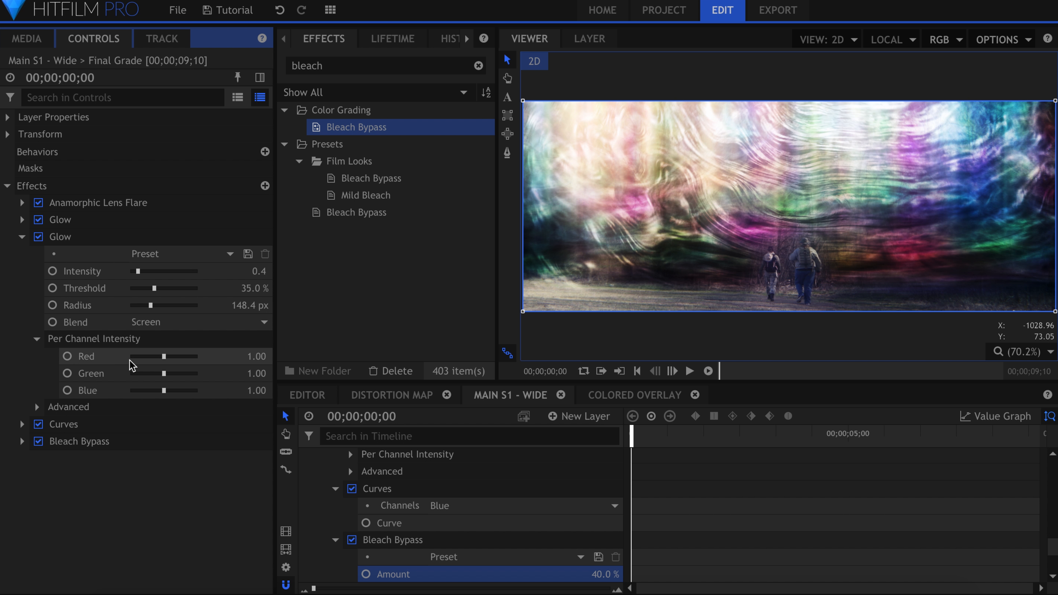